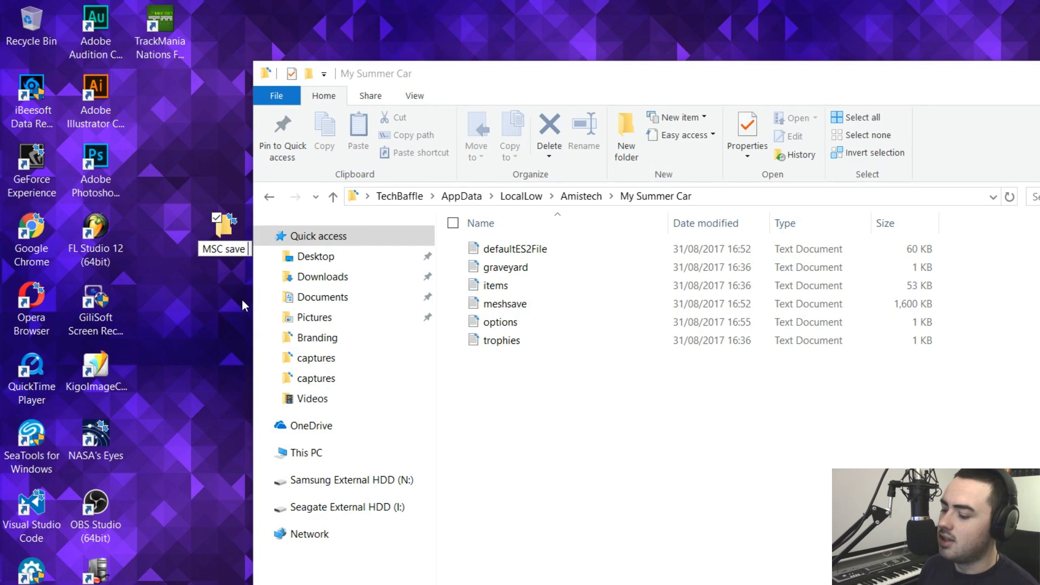
Name the new desktop folder "MSC save 3010"
type("301`0")
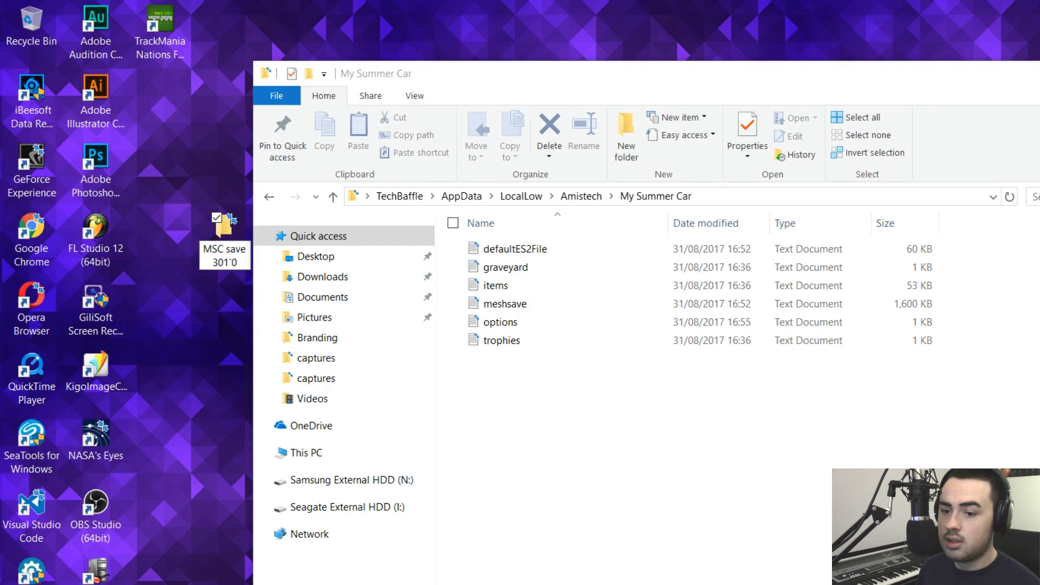
key("BackSpace")
key("Return")
key("F2")
key("Right")
key("BackSpace")
type("0")
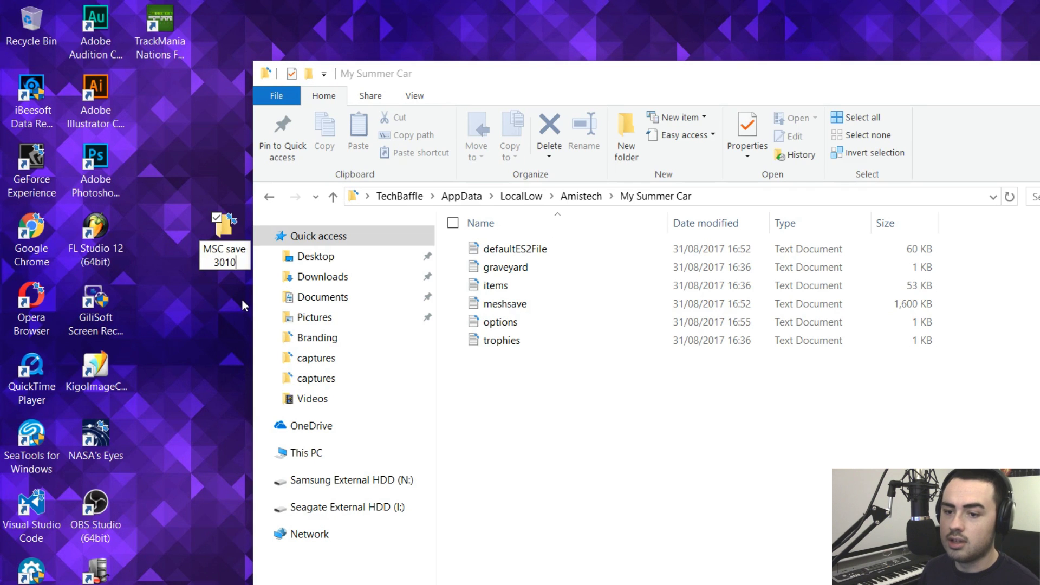
key("Return")
Copy all the save files from the My Summer Car folder into the MSC save 3010 desktop folder and close that folder's window
double_click(224, 230)
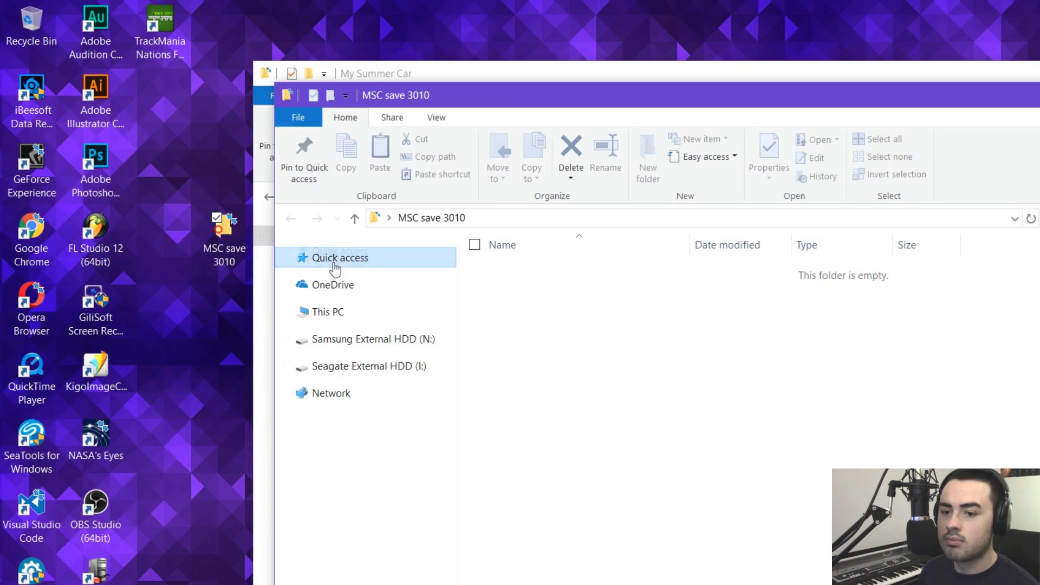
left_click_drag(513, 96, 734, 175)
left_click(542, 94)
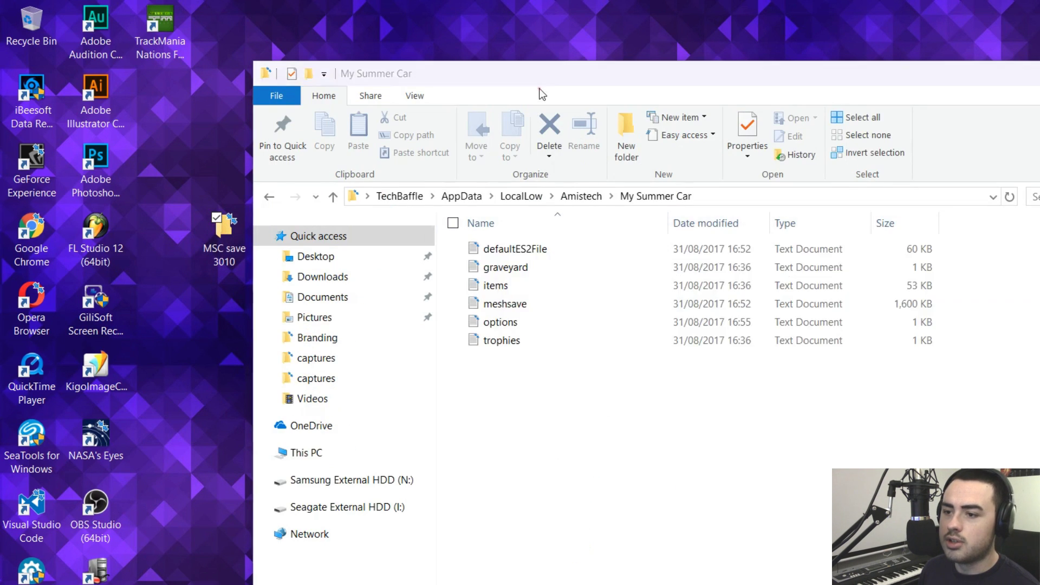
left_click_drag(561, 446, 500, 244)
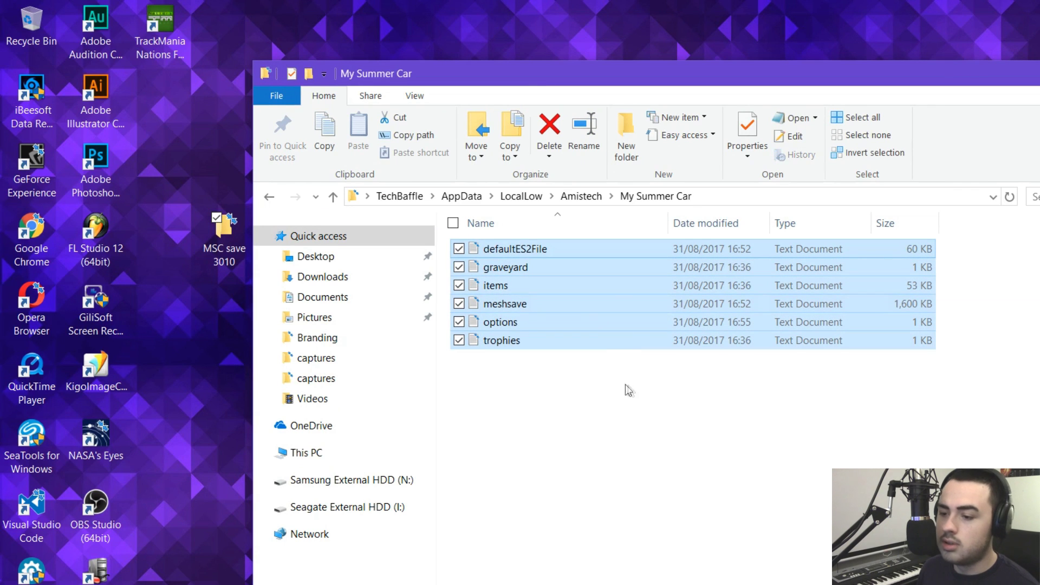
key("ctrl+c")
key("alt+Tab")
key("ctrl+v")
left_click(830, 566)
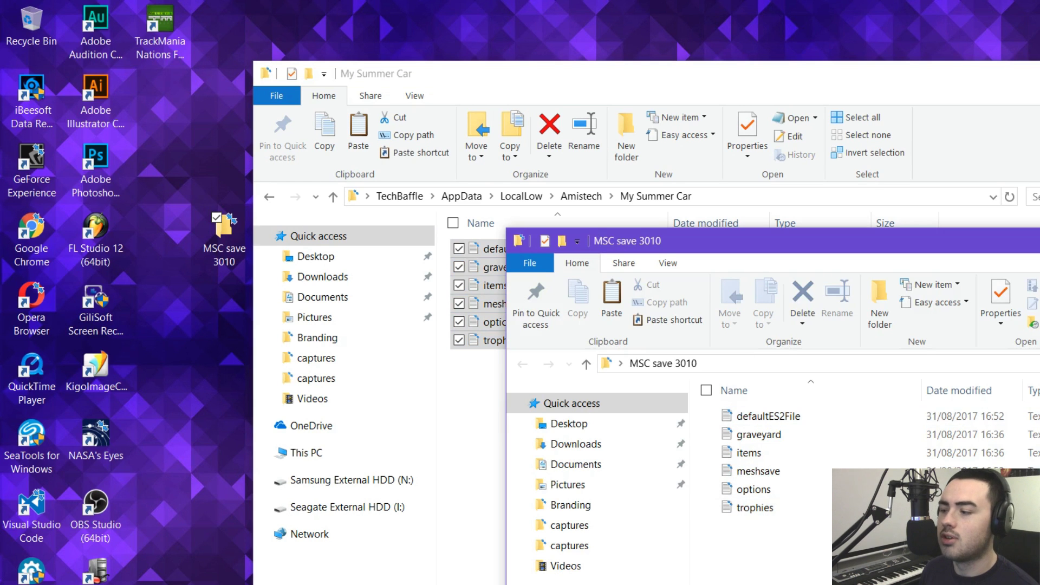
left_click_drag(1039, 245, 734, 188)
left_click(994, 179)
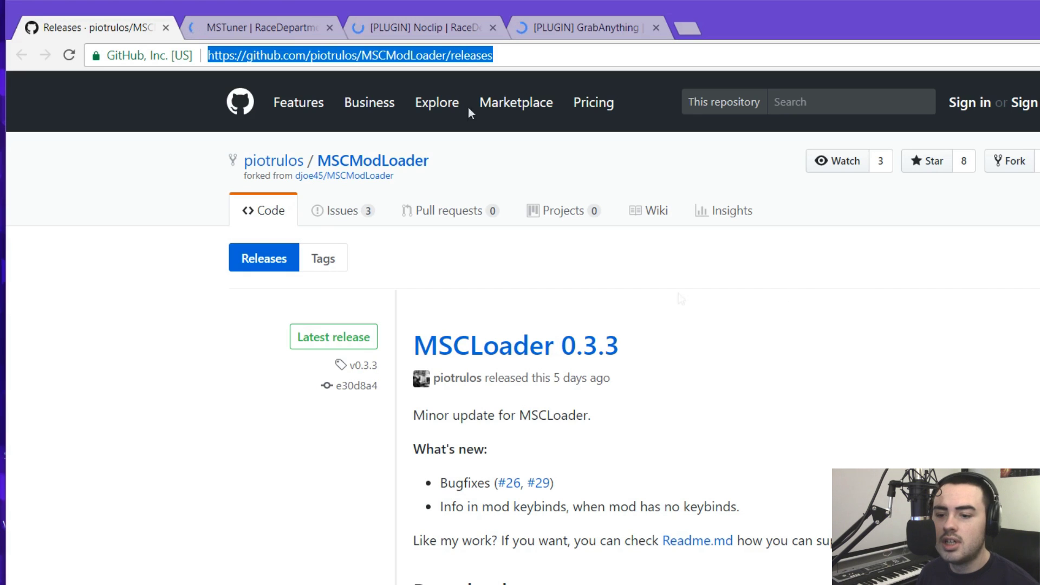
Download MSCLoader.zip for the MSCLoader 0.3.3 release from GitHub and open the archive in WinRAR
scroll(325, 244, "down", 1)
left_click(194, 282)
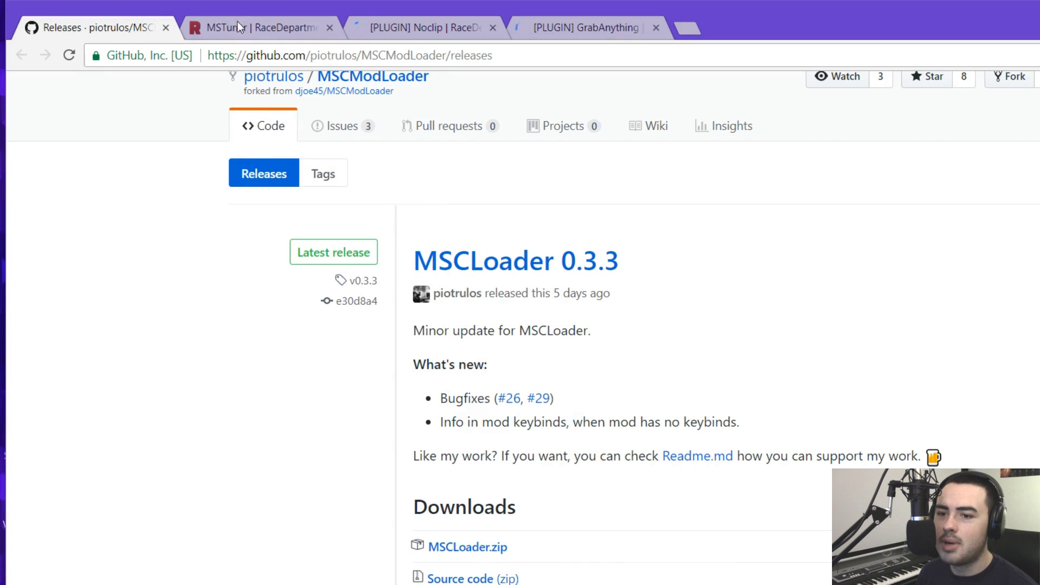
scroll(628, 291, "down", 3)
scroll(481, 266, "up", 2)
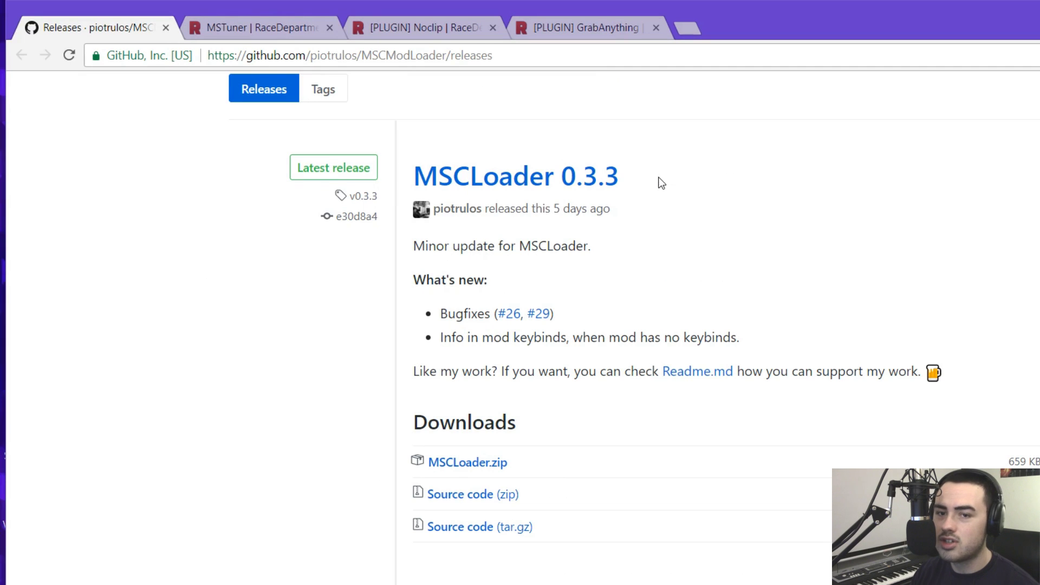
scroll(592, 226, "down", 5)
scroll(531, 227, "up", 3)
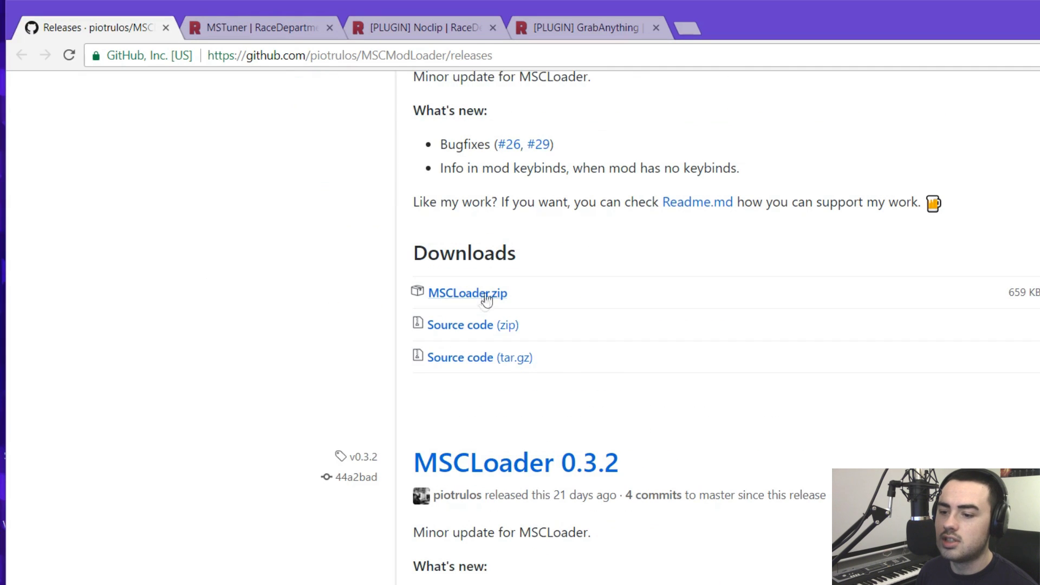
left_click(484, 297)
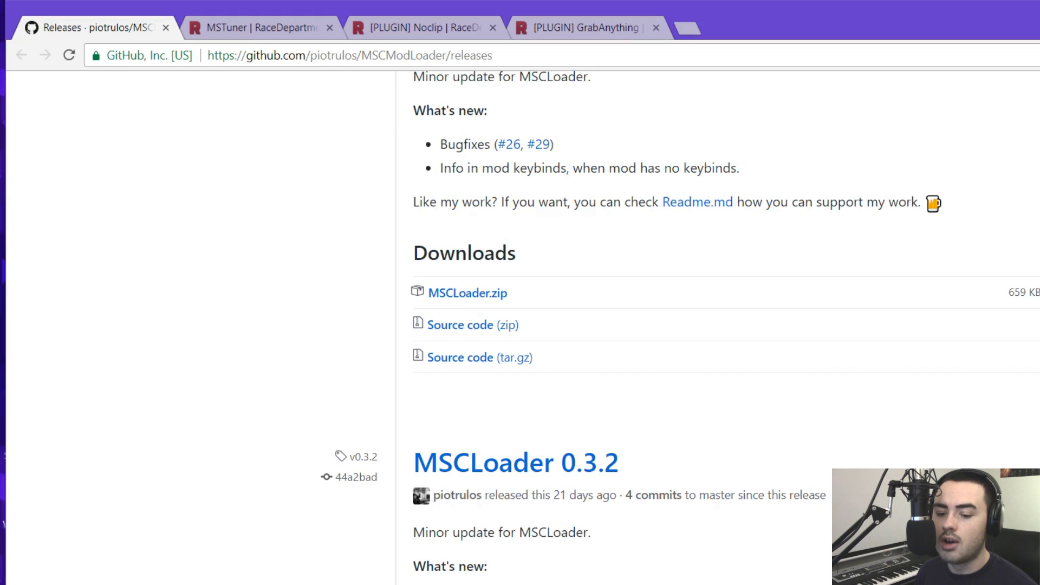
left_click(206, 561)
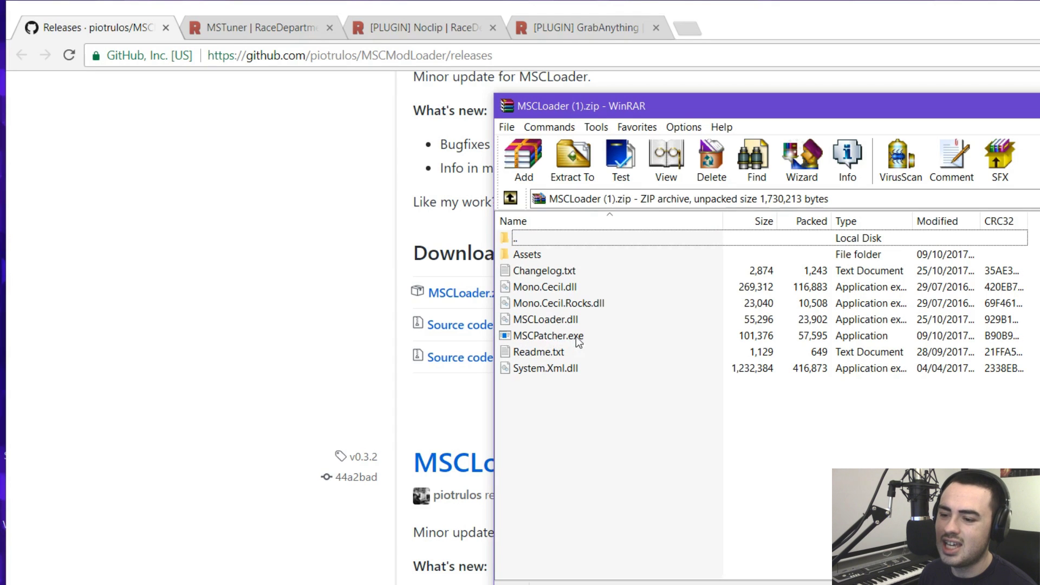
left_click_drag(649, 434, 554, 256)
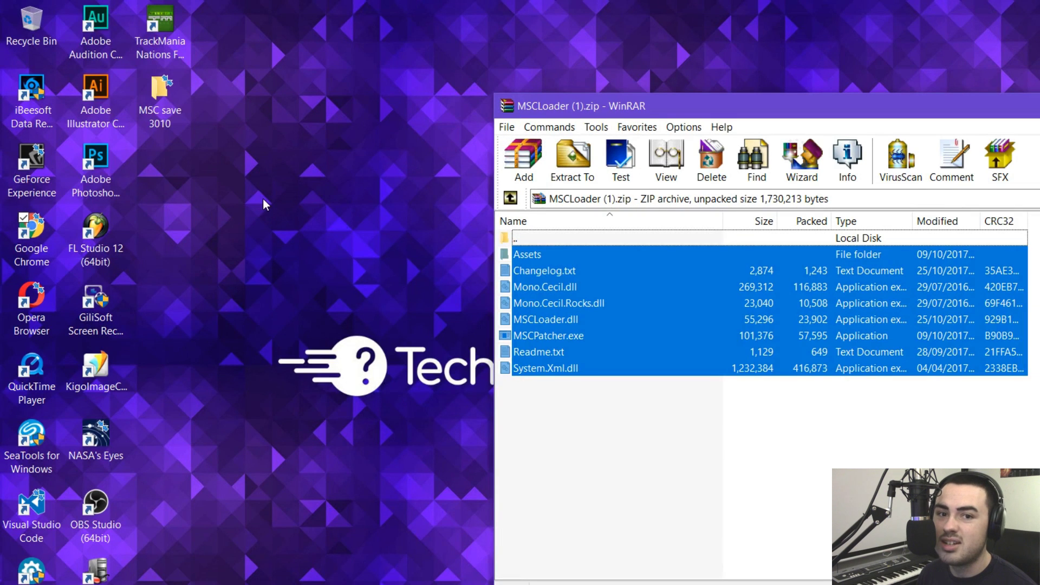
Create a desktop folder named "MSC Modloader" and place it below the MSC save 3010 folder
left_click(262, 200)
right_click(230, 181)
mouse_move(158, 348)
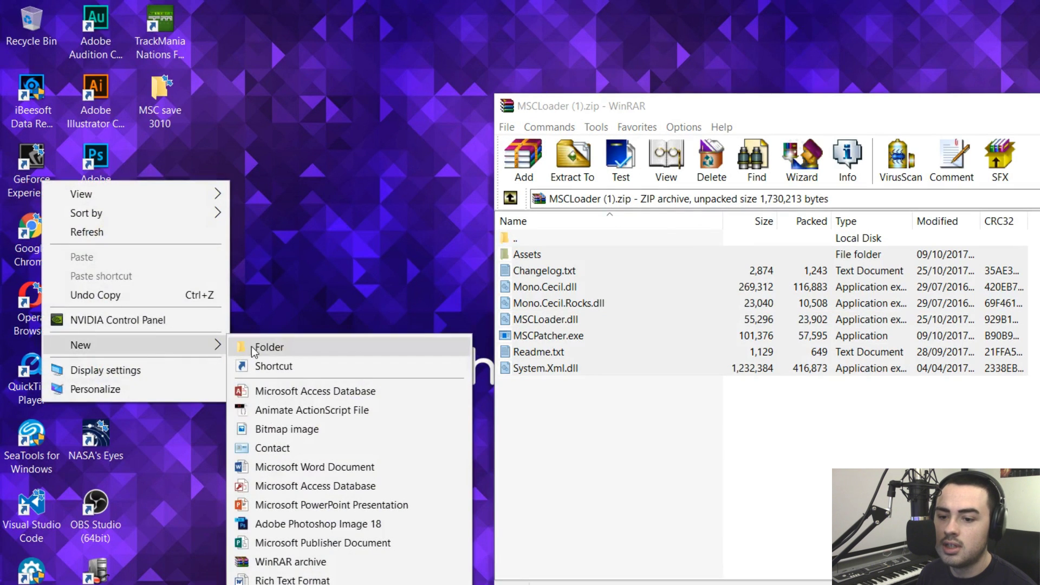
left_click(251, 345)
type("M")
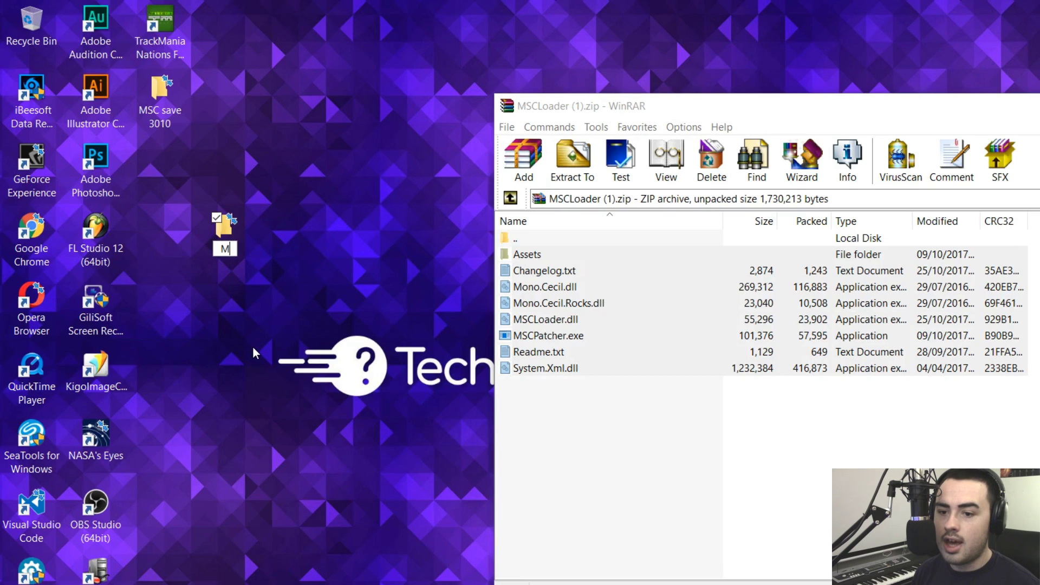
type("SC Modloadr")
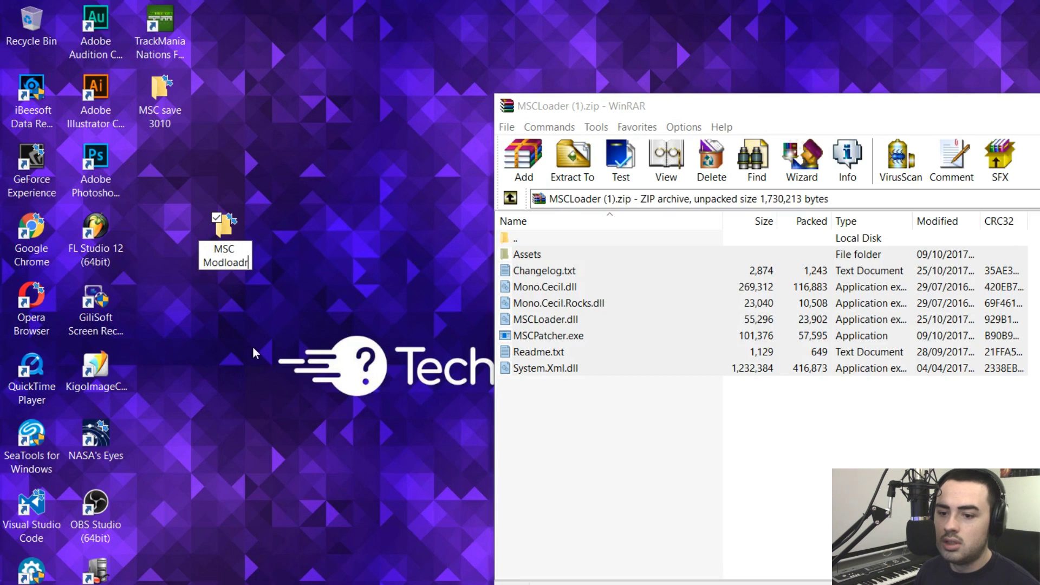
key("BackSpace")
type("er")
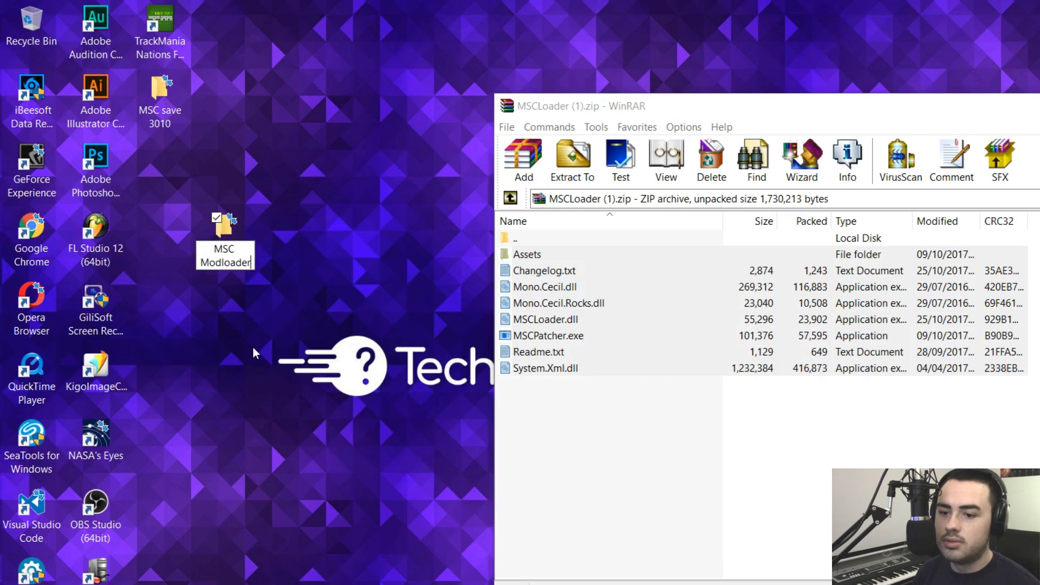
key("Return")
left_click_drag(230, 247, 162, 174)
Extract everything in the MSCLoader archive into the MSC Modloader folder
double_click(152, 163)
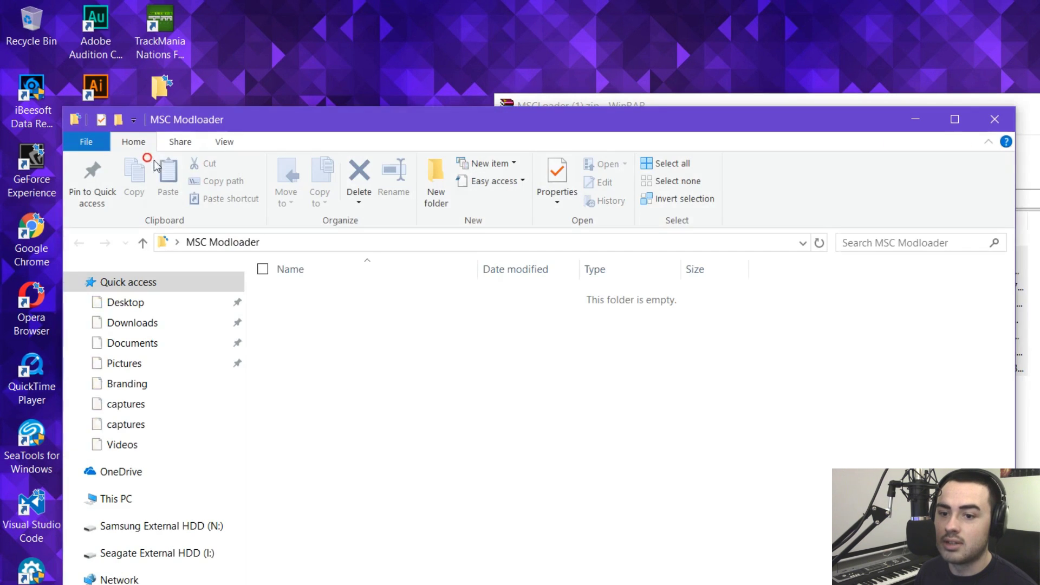
left_click(453, 330)
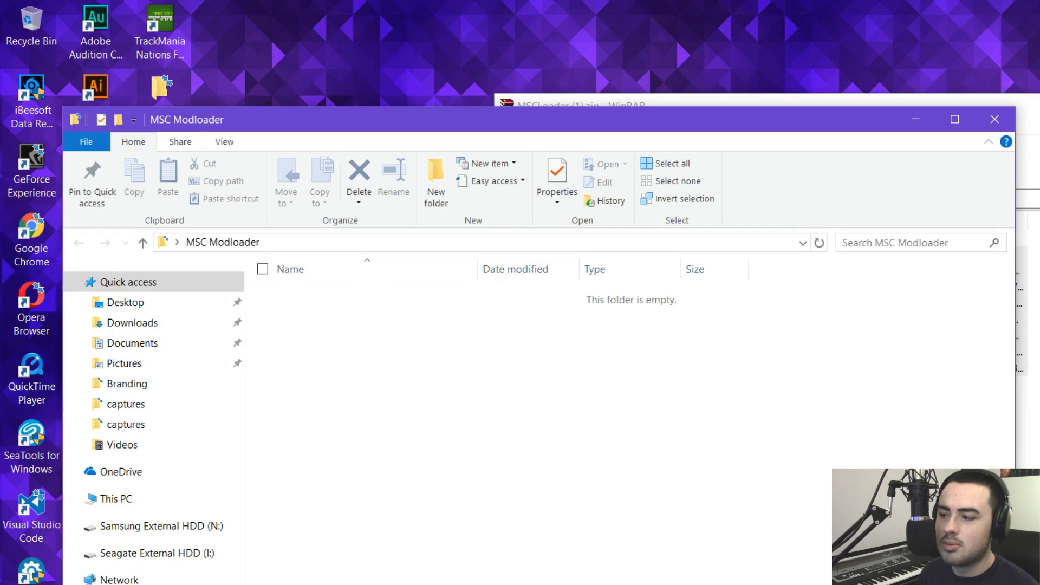
left_click(1036, 331)
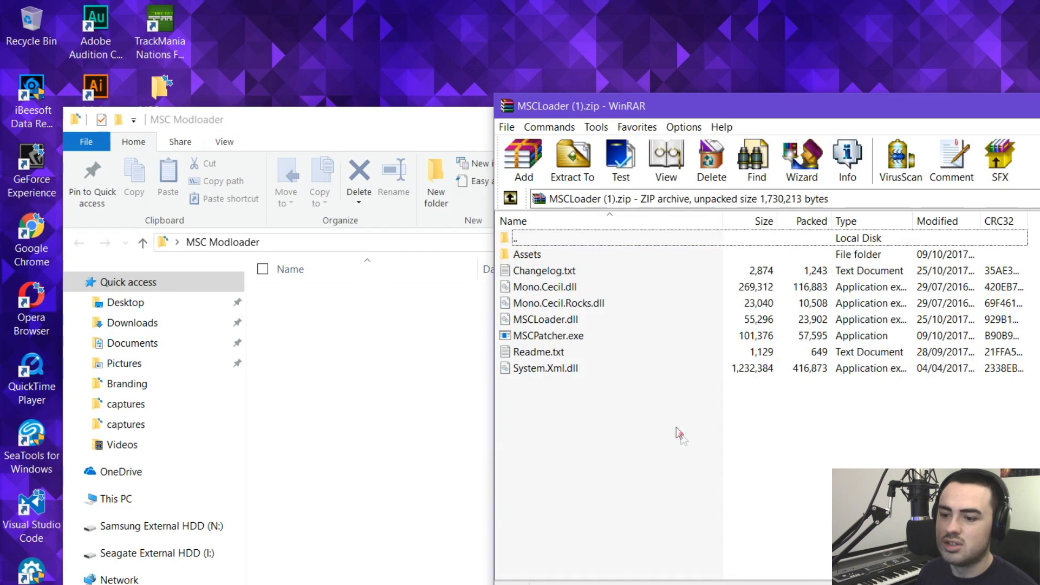
left_click_drag(677, 436, 536, 252)
left_click_drag(528, 302, 336, 357)
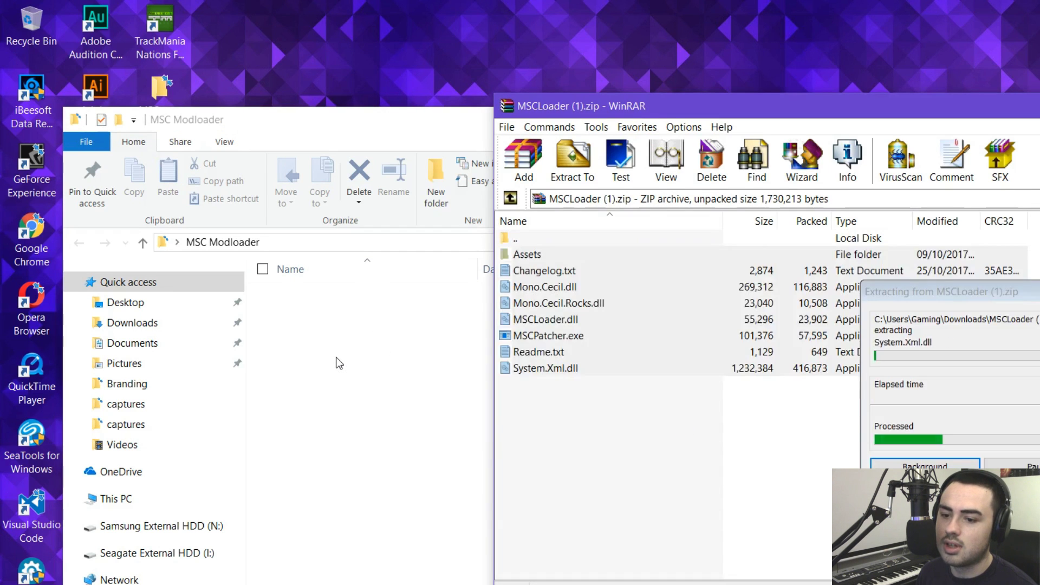
left_click(378, 502)
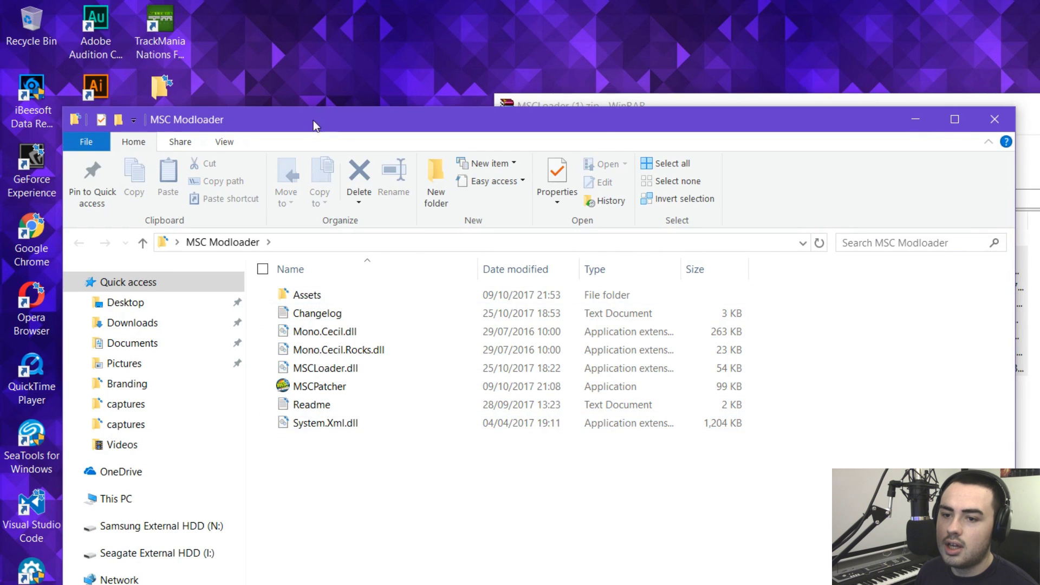
left_click_drag(313, 120, 453, 76)
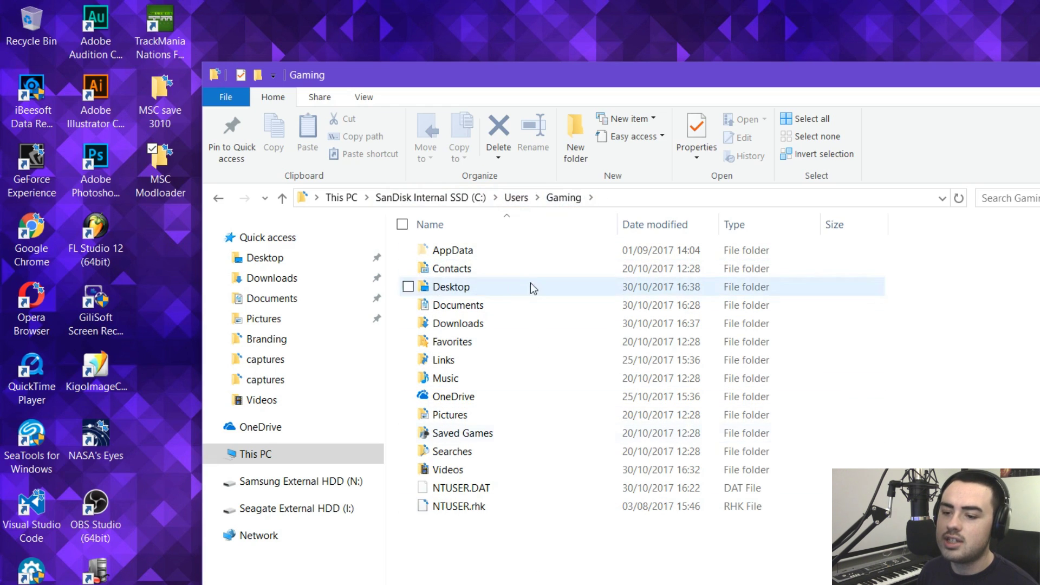
Create a folder named "MySummerCar" inside the user's Documents folder
double_click(463, 305)
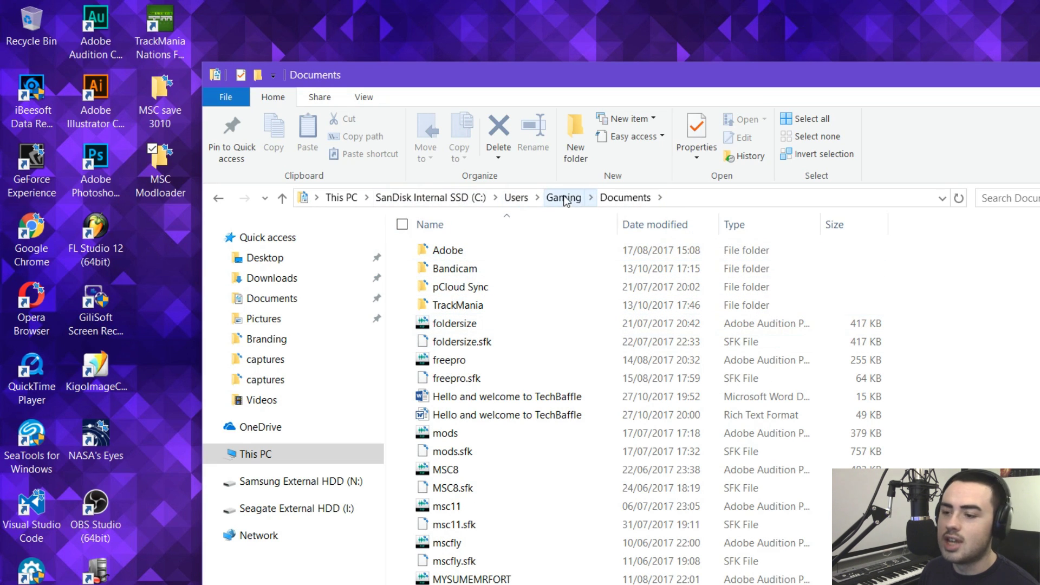
right_click(951, 285)
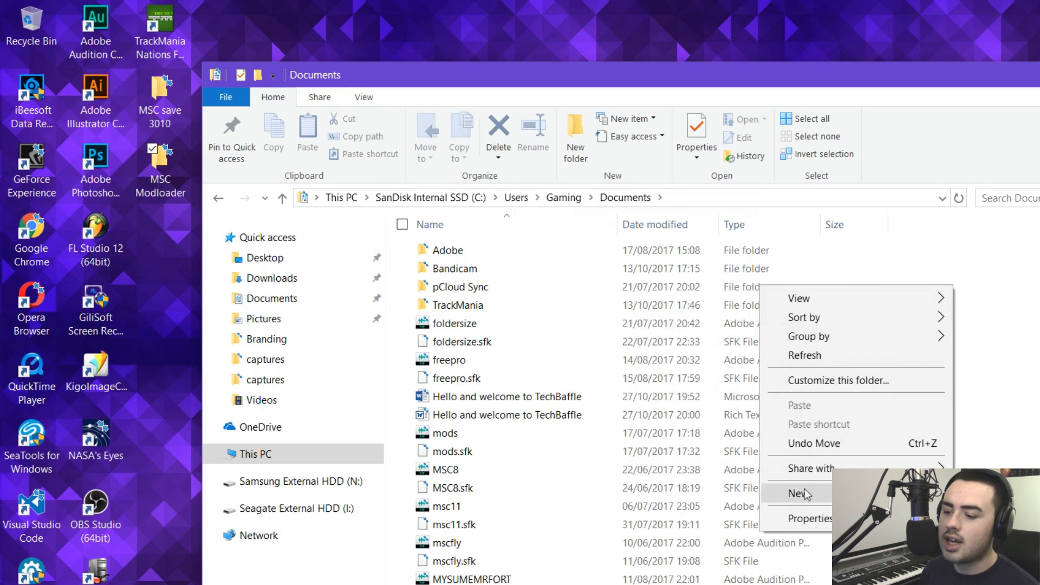
mouse_move(806, 493)
left_click(576, 197)
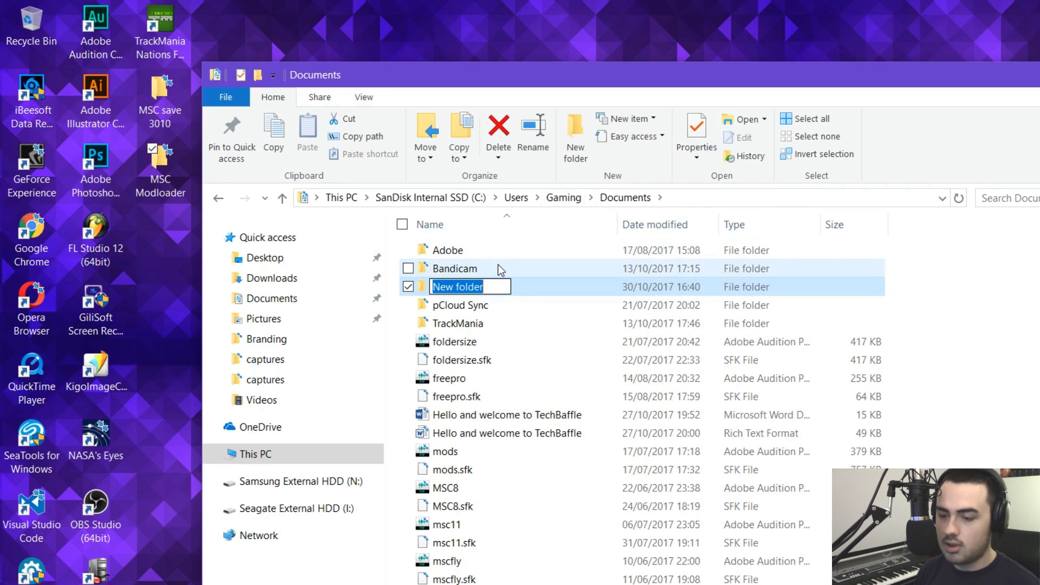
type("MySummerCar")
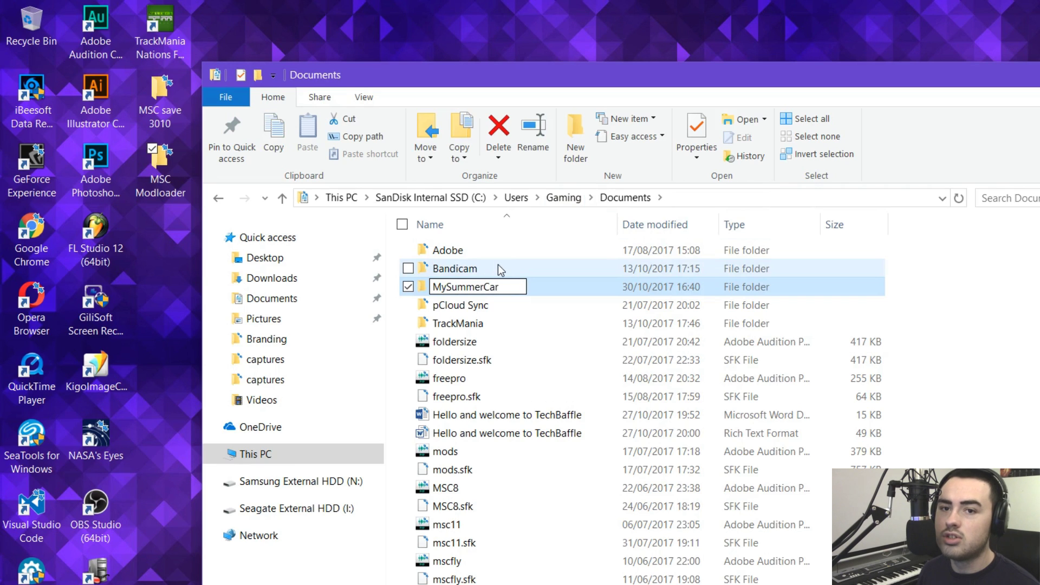
left_click(550, 294)
Create a folder named "Mods" inside the MySummerCar folder
double_click(549, 293)
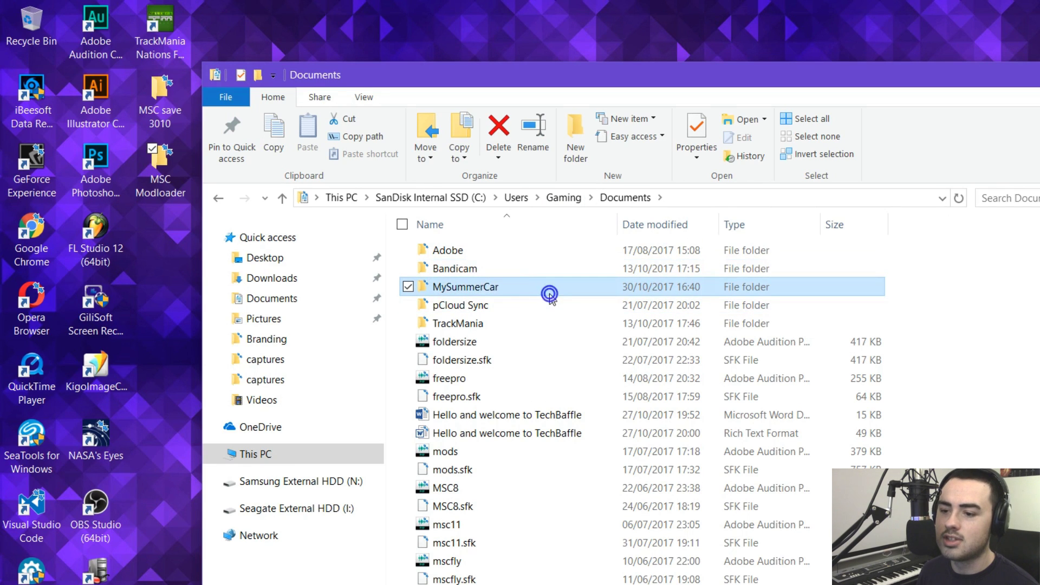
right_click(557, 293)
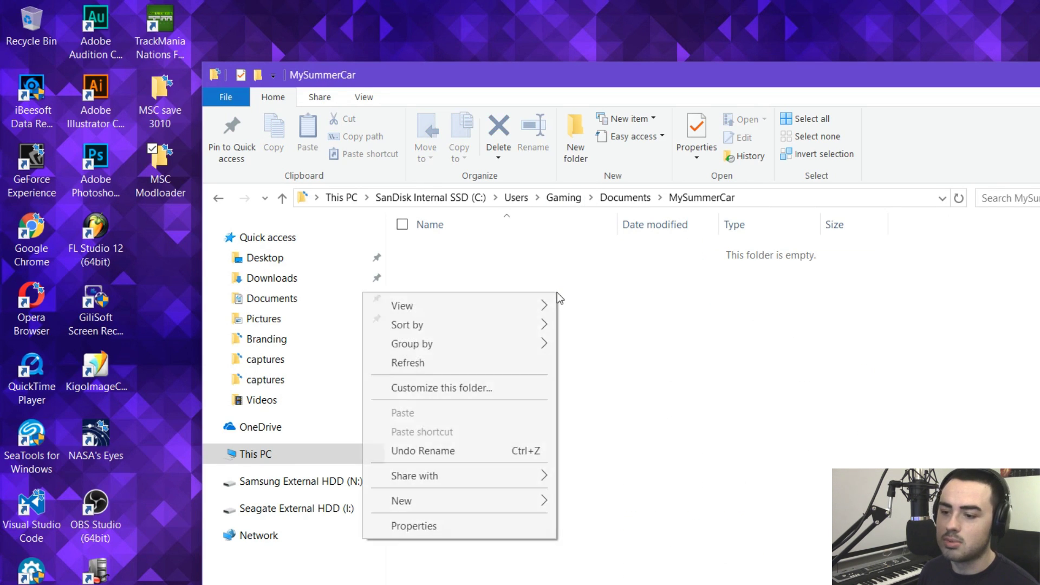
mouse_move(421, 499)
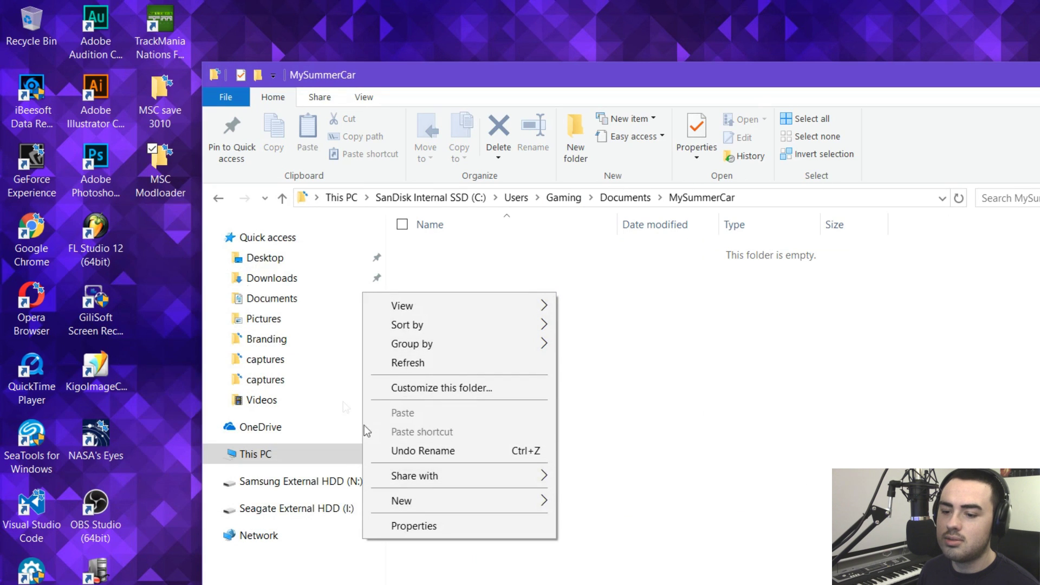
left_click(219, 207)
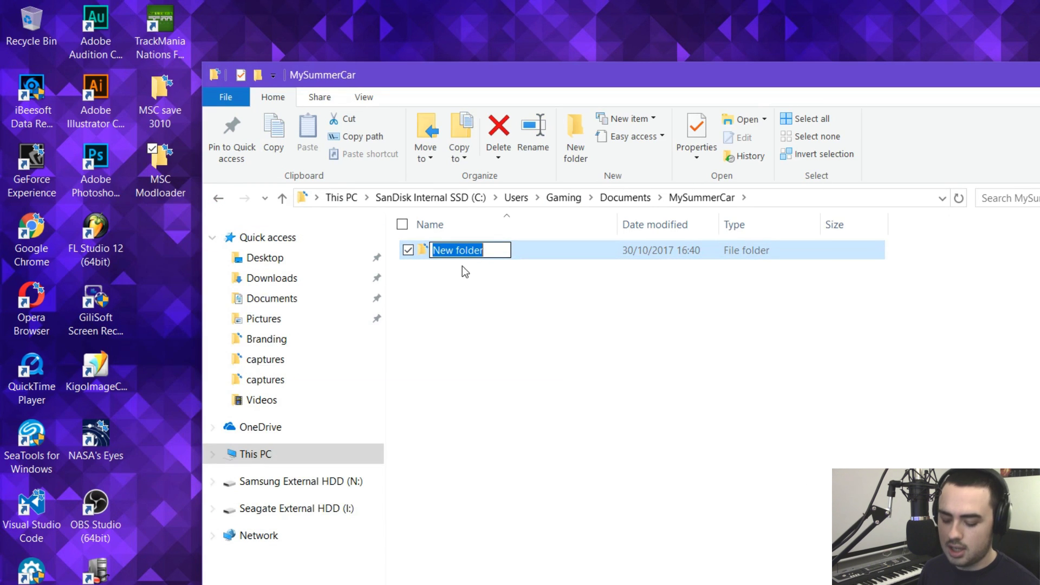
type("Mods")
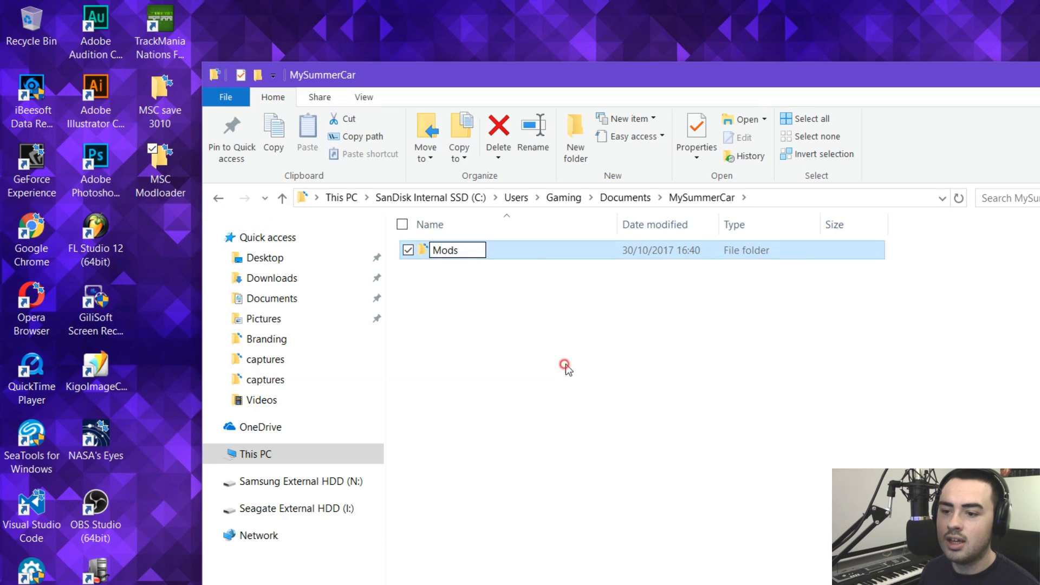
left_click(563, 365)
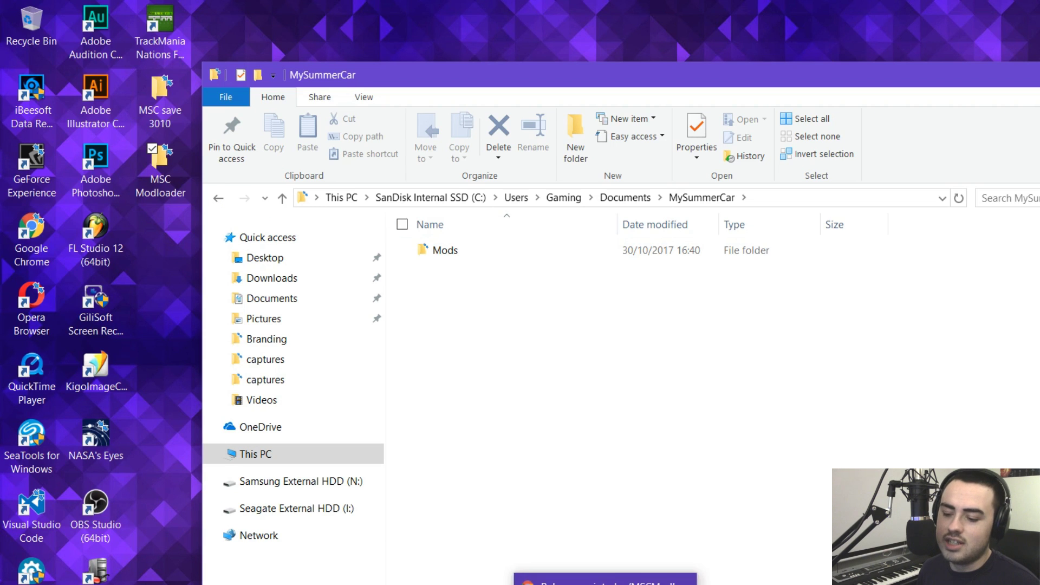
Switch to the browser and look through the MSTuner, Noclip and GrabAnything plugin pages on RaceDepartment
left_click(605, 583)
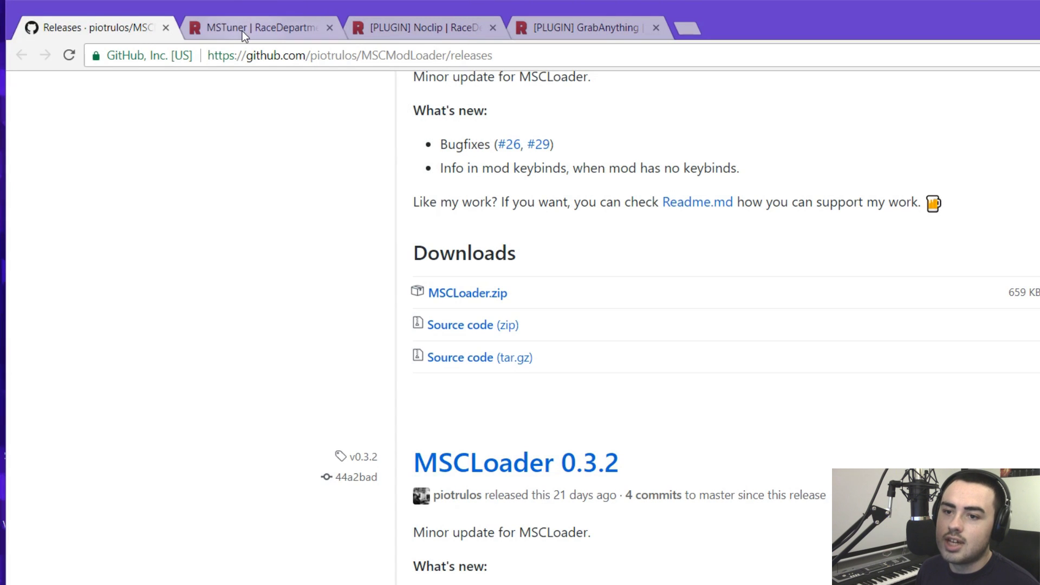
left_click(242, 31)
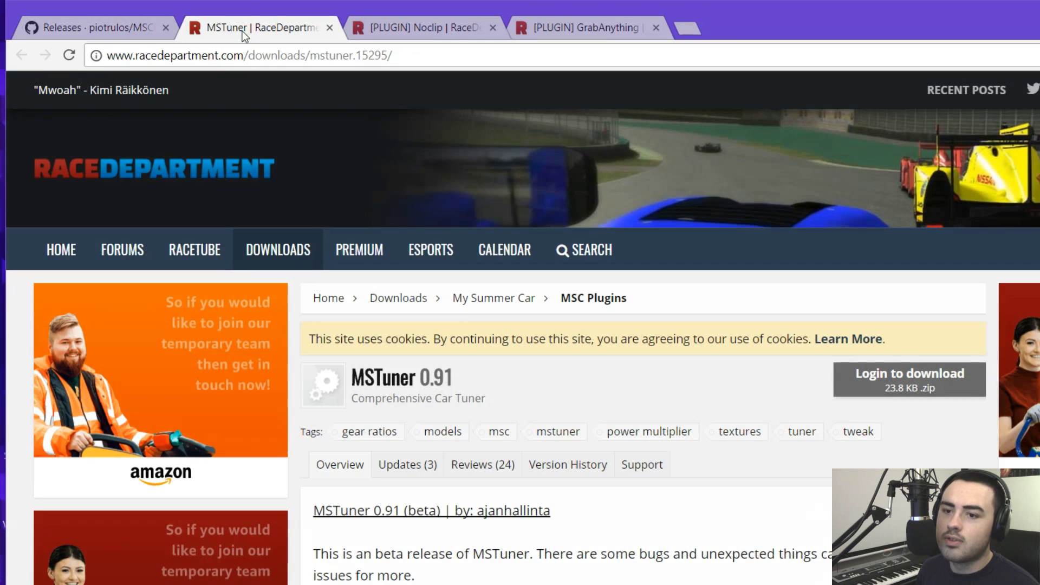
left_click(421, 21)
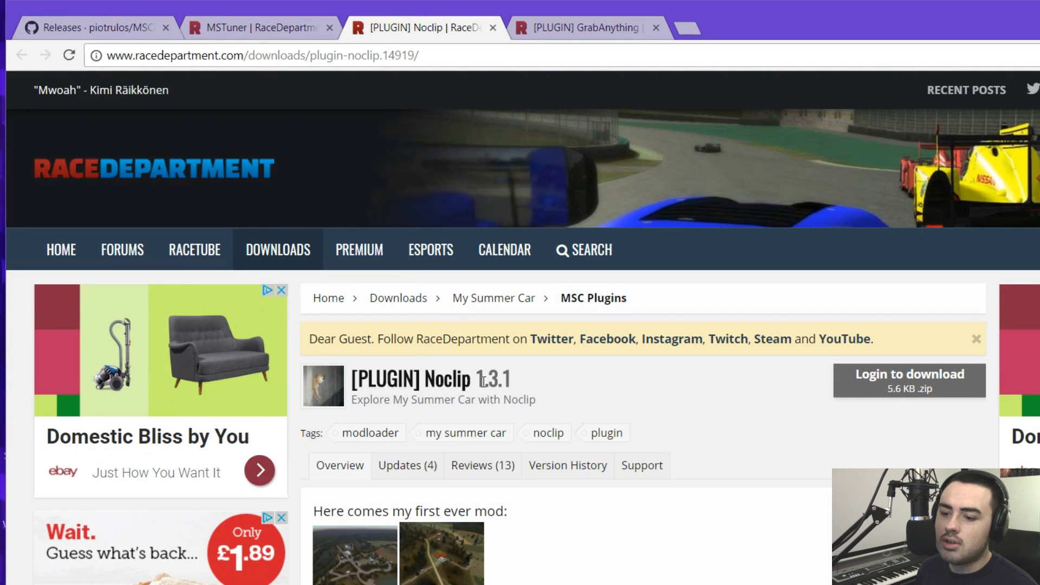
left_click(536, 27)
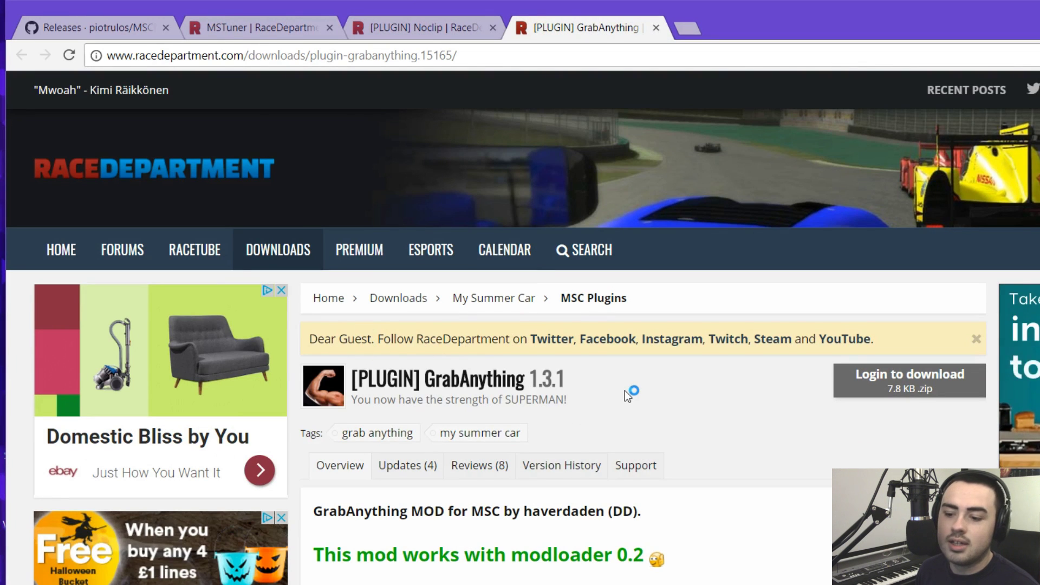
Request the MSTuner 0.91 download, log in to RaceDepartment with Facebook, and return to the GrabAnything page
key("ctrl+2")
left_click(908, 379)
scroll(742, 509, "down", 5)
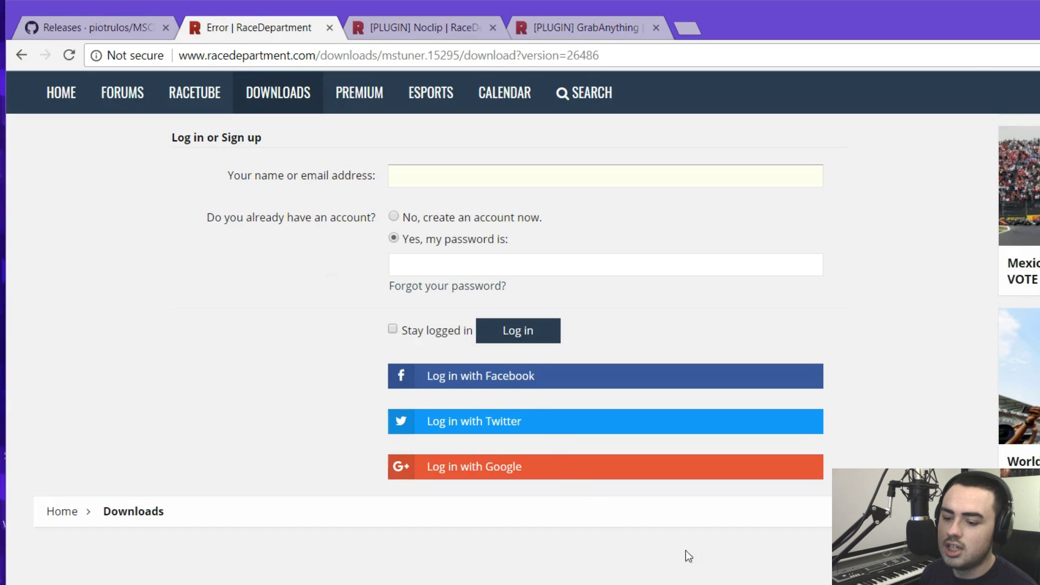
left_click(525, 389)
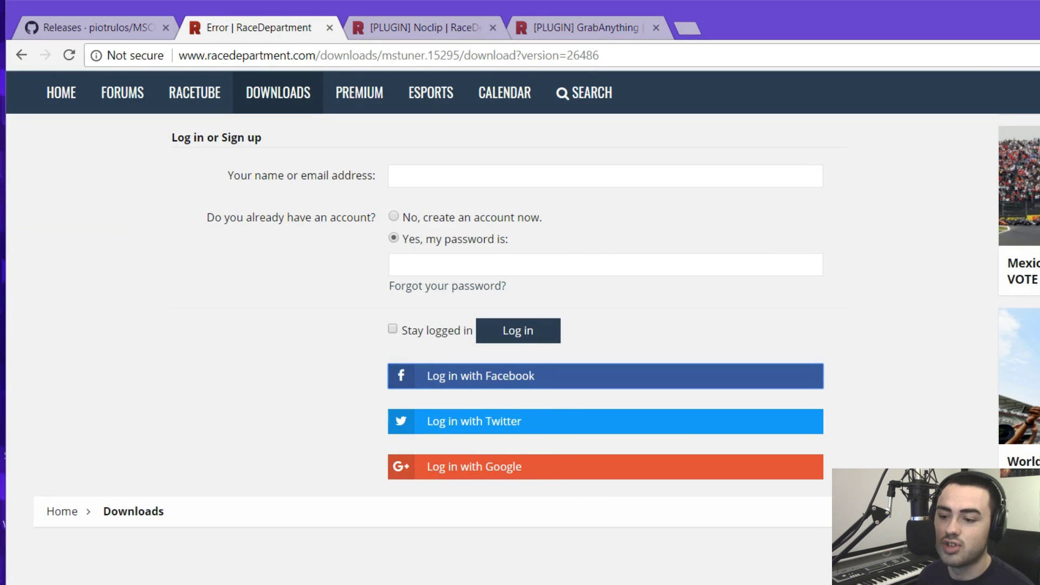
key("ctrl+4")
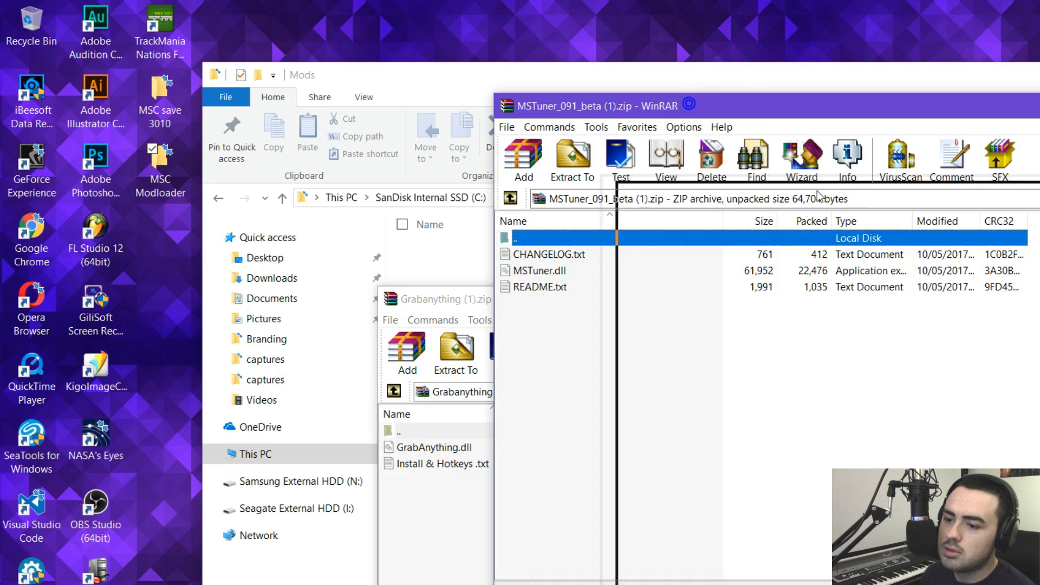
Move the MSTuner archive window clear of the Mods folder and extract MSTuner.dll into that folder
left_click_drag(689, 101, 816, 190)
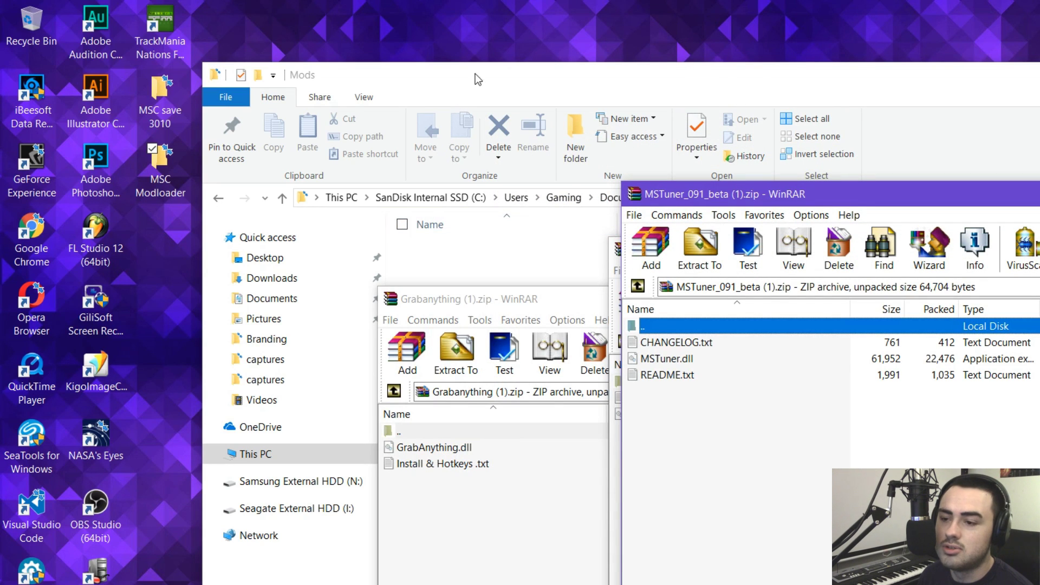
left_click_drag(667, 358, 489, 261)
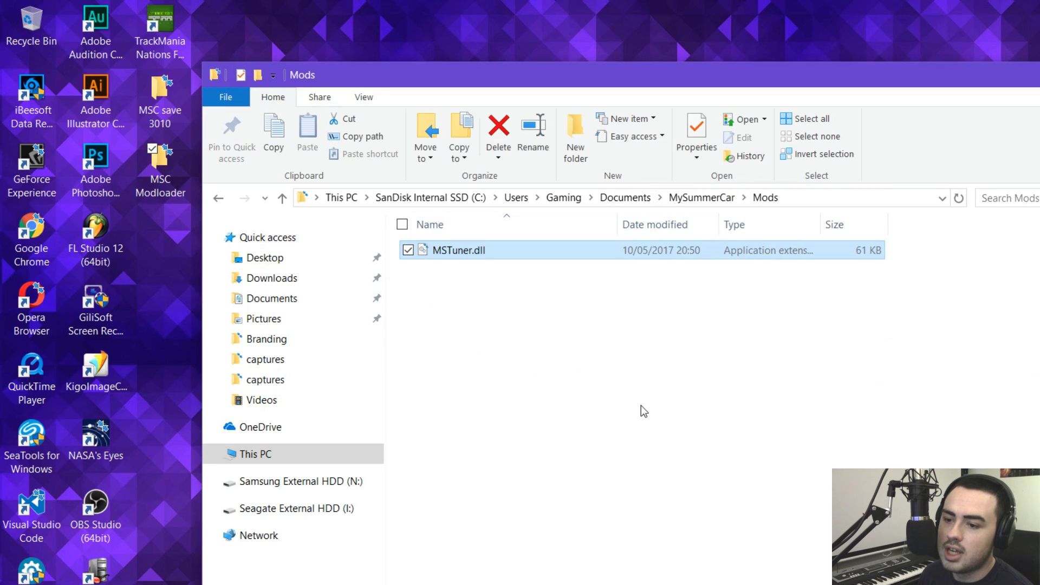
left_click(642, 410)
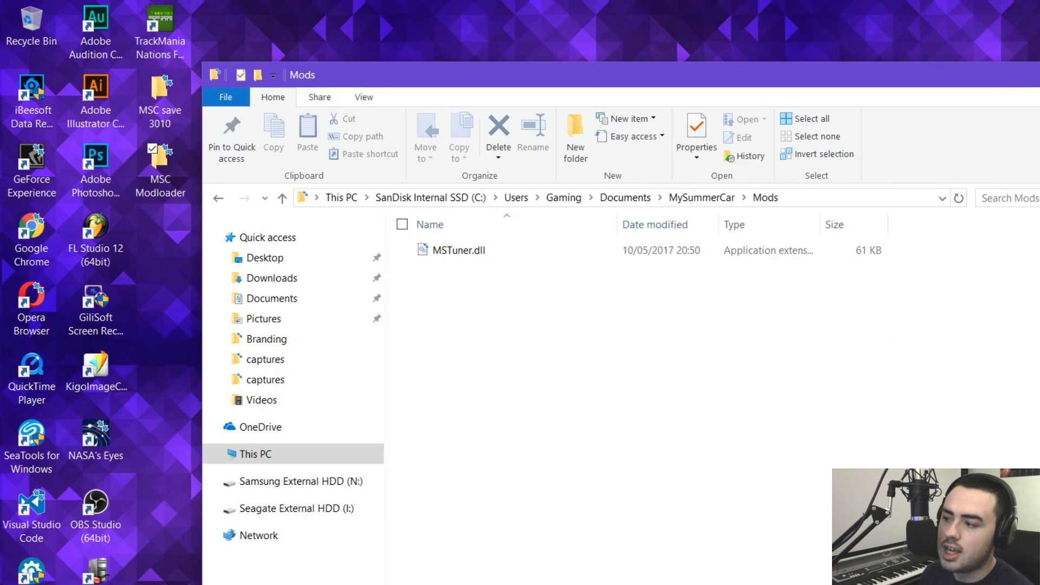
Extract MscNoclip.dll from the MscNoclip archive into the Mods folder
key("alt+Tab")
key("alt+Tab")
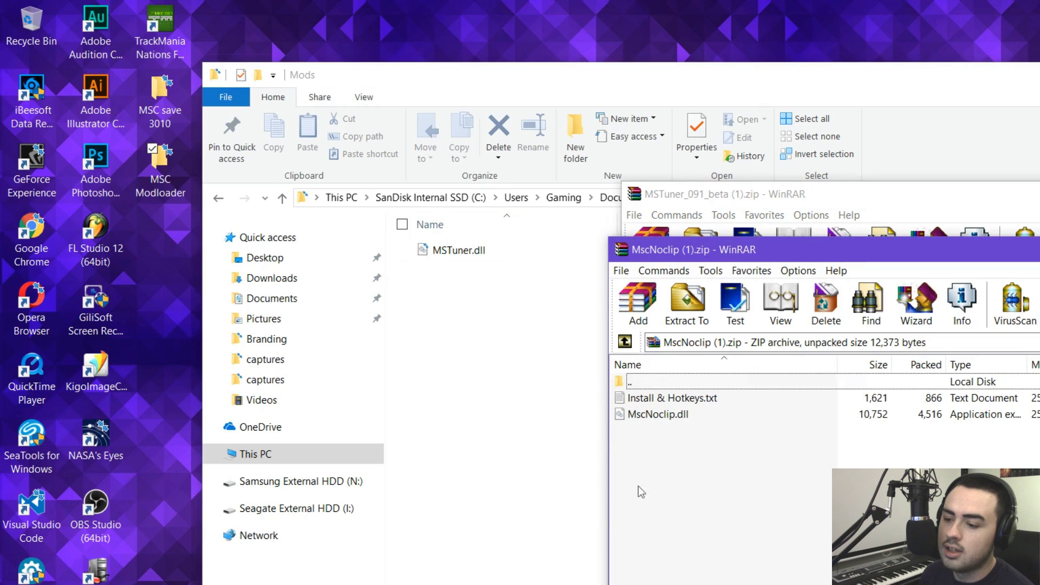
left_click_drag(645, 415, 478, 325)
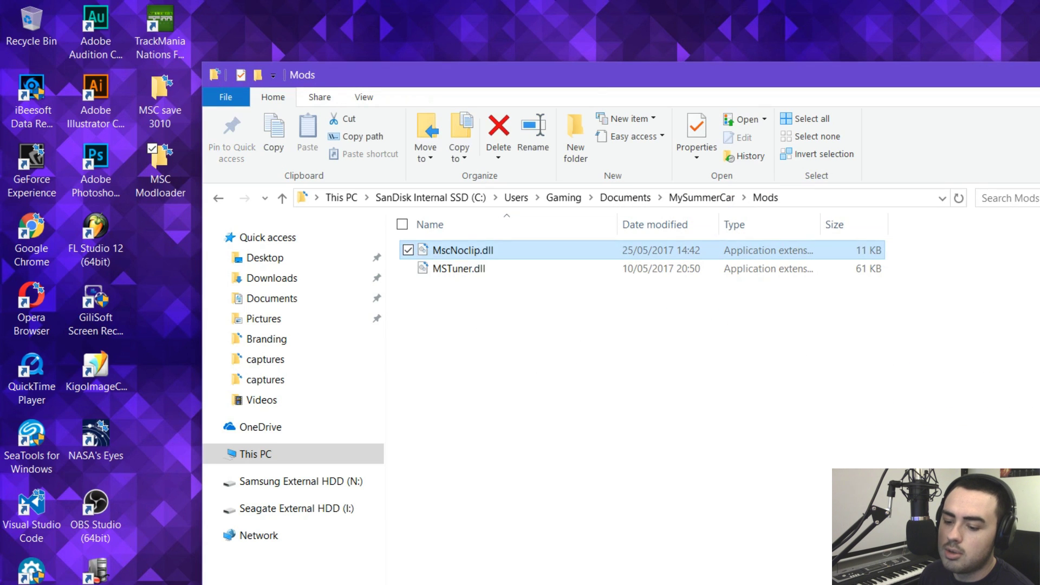
Extract GrabAnything.dll from the Grabanything archive into the Mods folder and get the archive window out of the way
key("alt+Tab")
left_click(442, 448)
left_click_drag(441, 448, 494, 302)
key("alt+Tab")
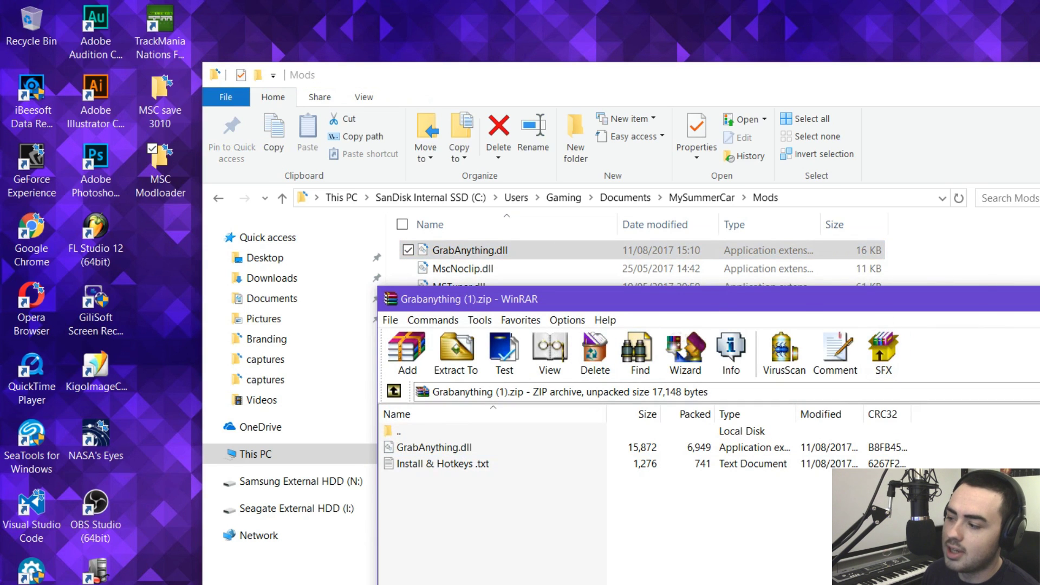
left_click_drag(1037, 299, 677, 236)
left_click(957, 228)
left_click(631, 442)
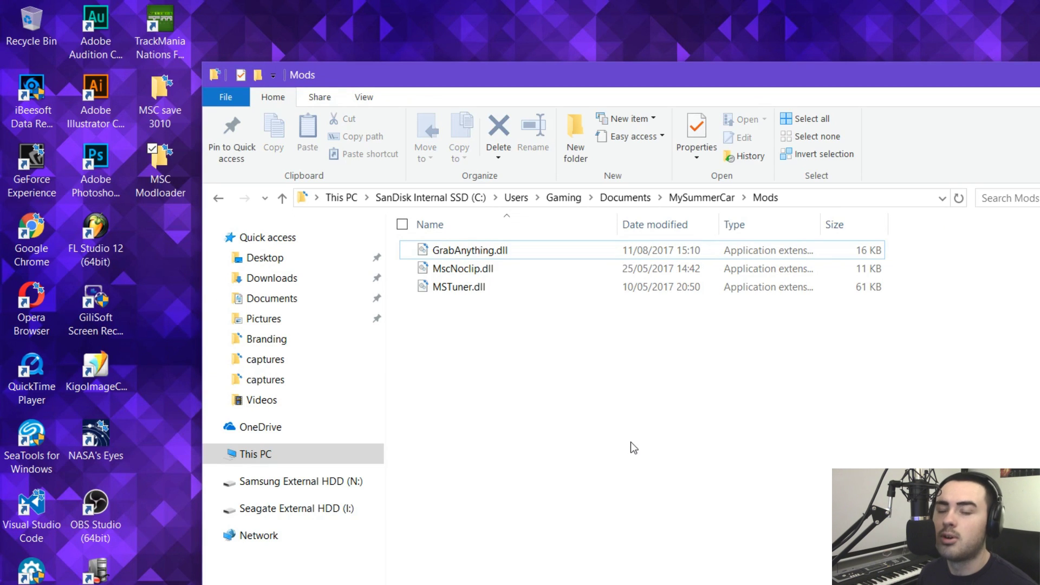
Open the MSC Modloader folder on the desktop and run MSCPatcher as administrator
left_click(163, 365)
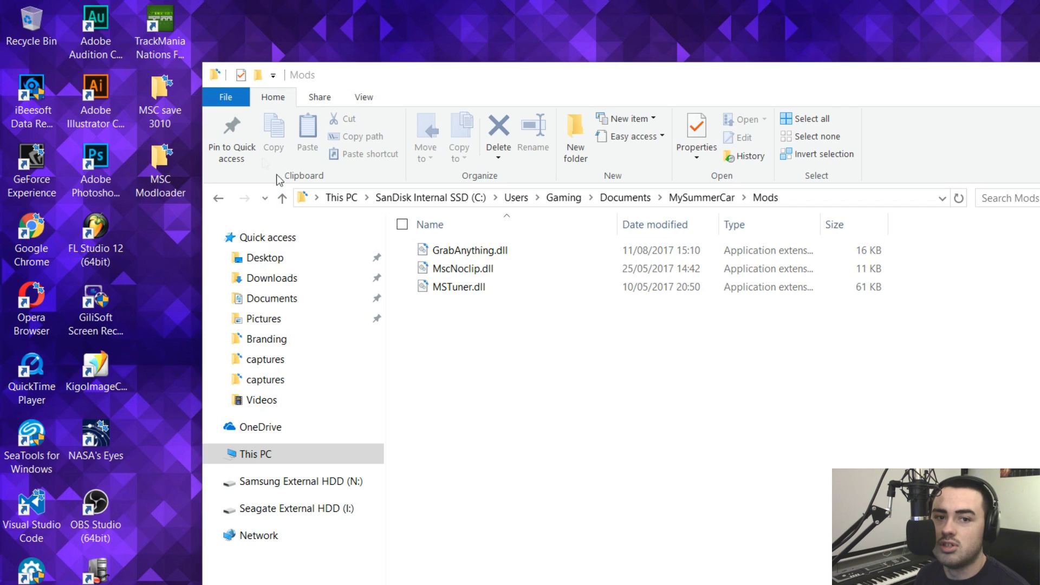
double_click(163, 185)
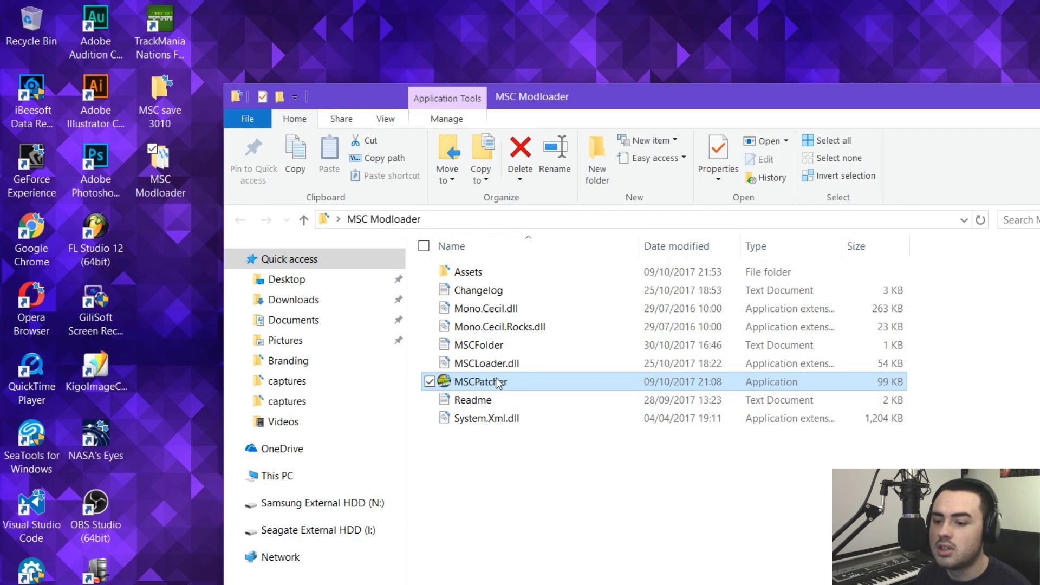
right_click(496, 381)
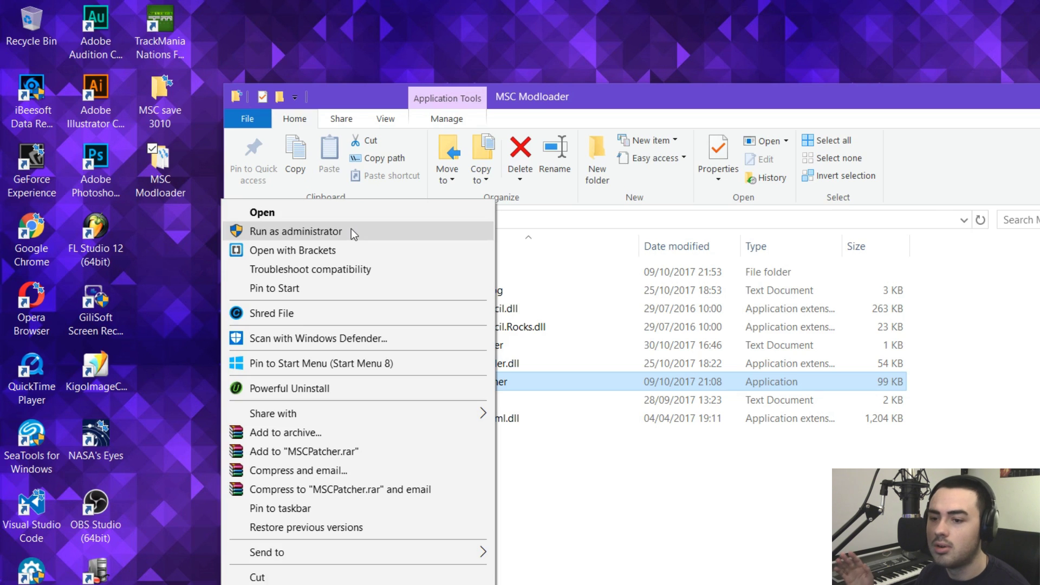
left_click(351, 230)
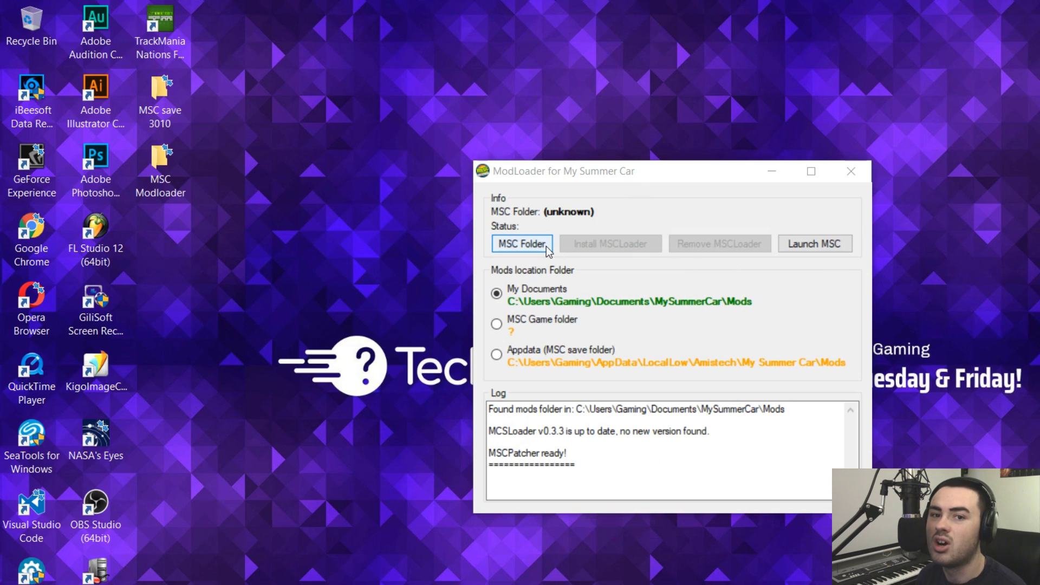
Set the MSC folder by choosing the mysummercar application in Steam\steamapps\common\My Summer Car
left_click(522, 244)
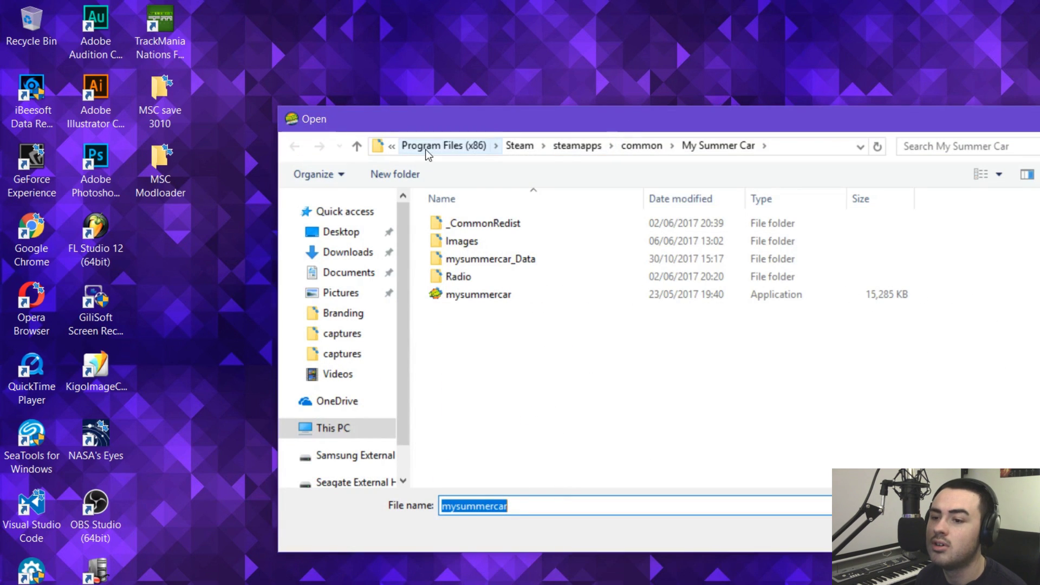
left_click(797, 146)
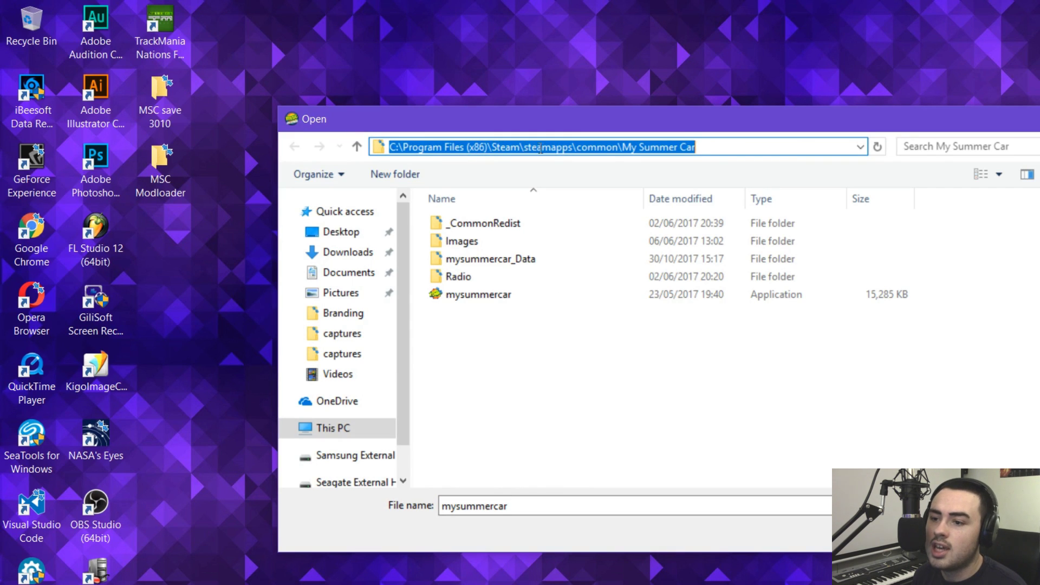
left_click(623, 351)
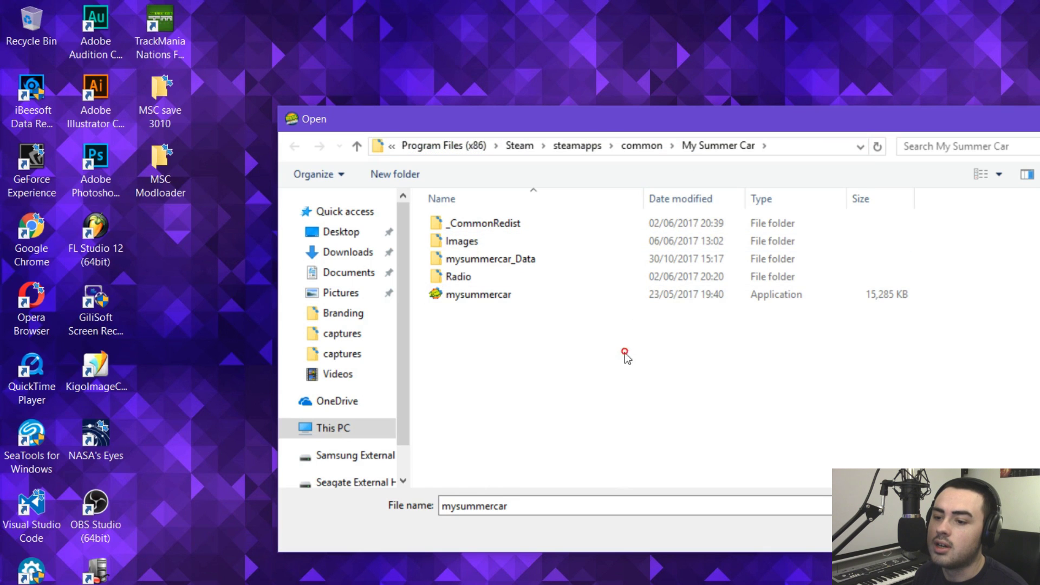
left_click(479, 296)
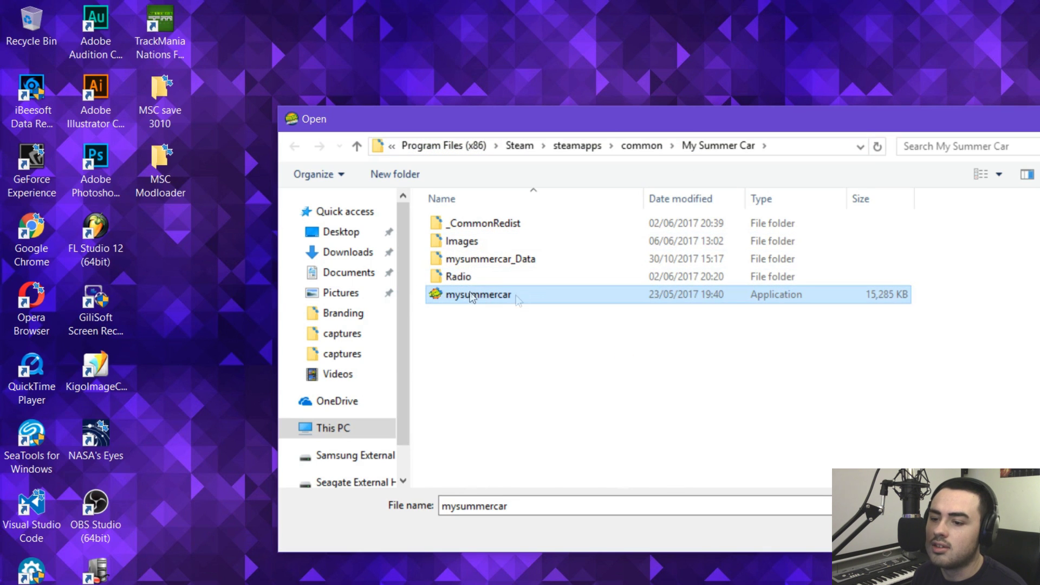
key("Return")
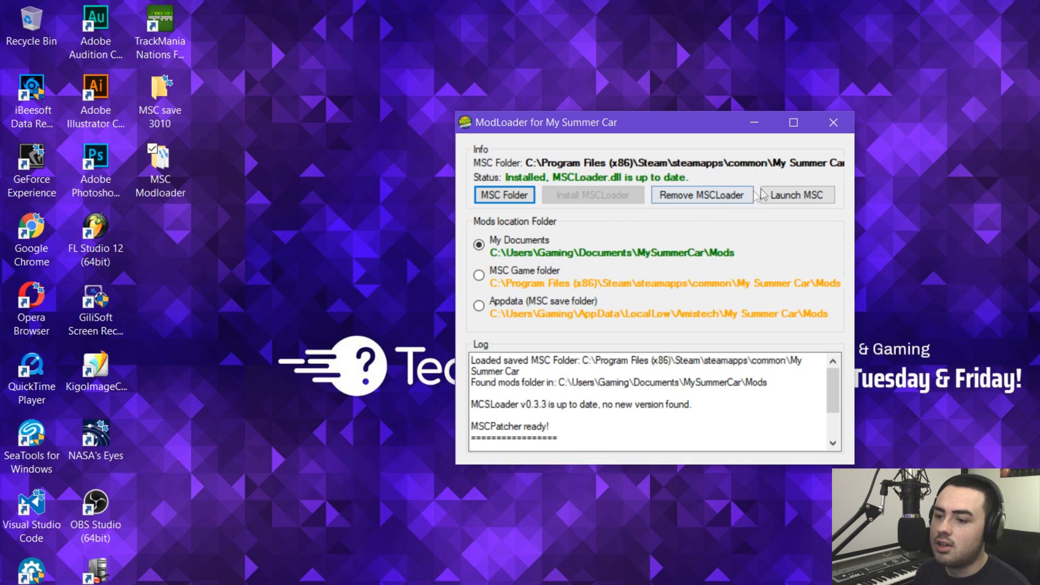
Launch My Summer Car from the mod loader and move its configuration window slightly
left_click(795, 194)
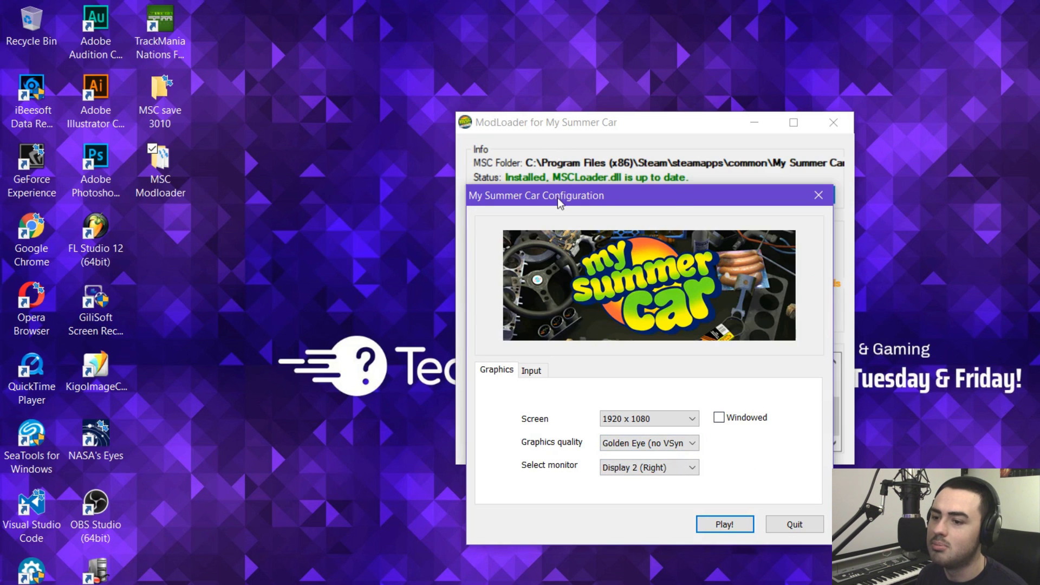
left_click_drag(559, 203, 573, 182)
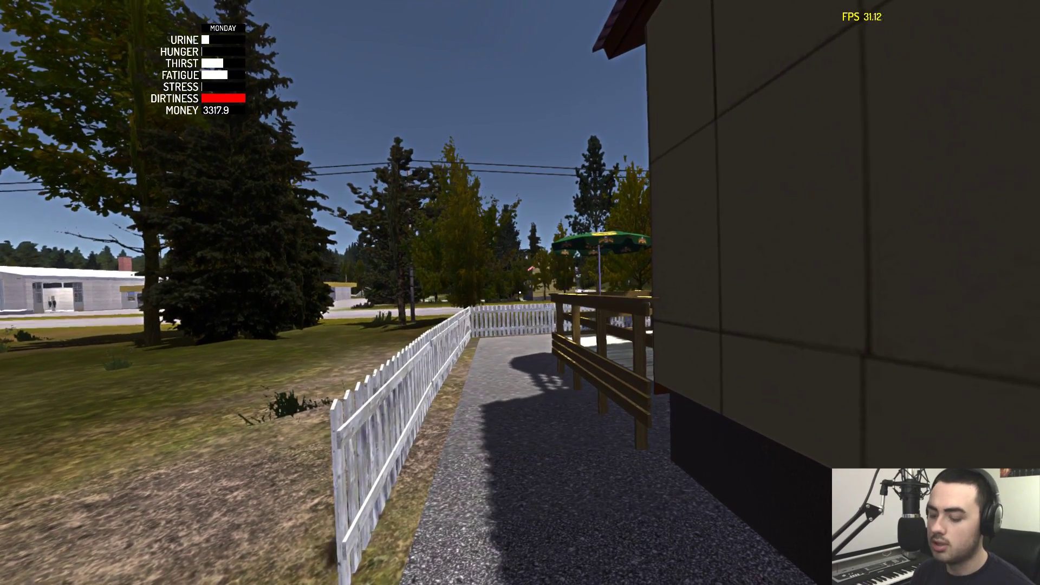
Open the in-game GrabAnything settings, enable the mod, and close its settings window
key("F8")
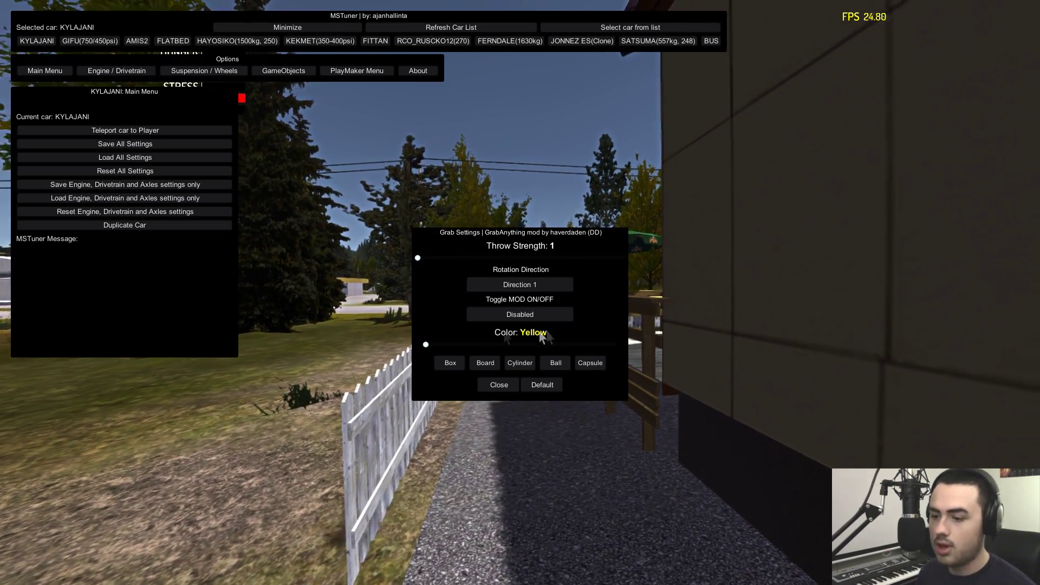
left_click(517, 315)
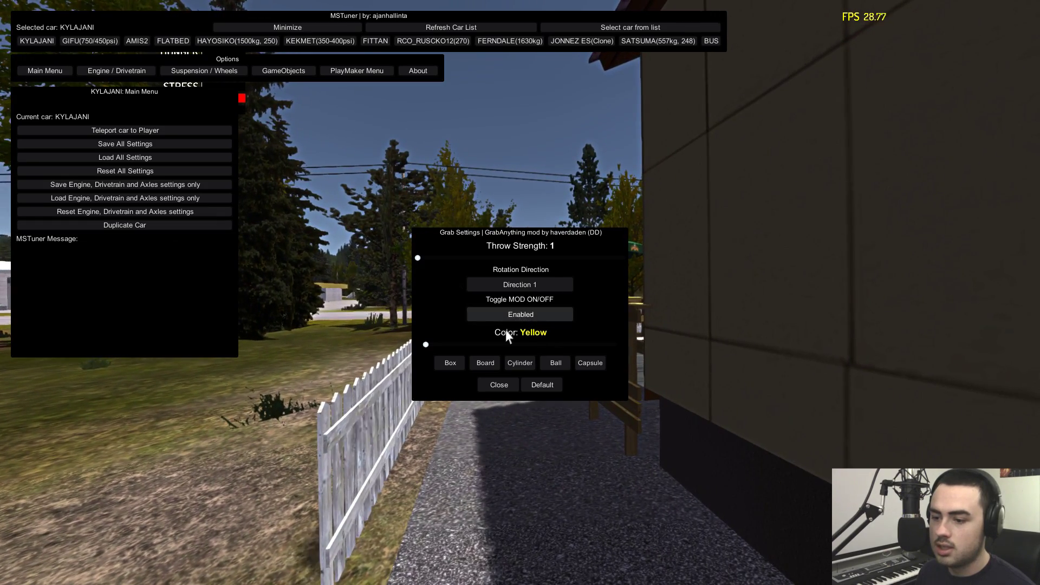
left_click(498, 385)
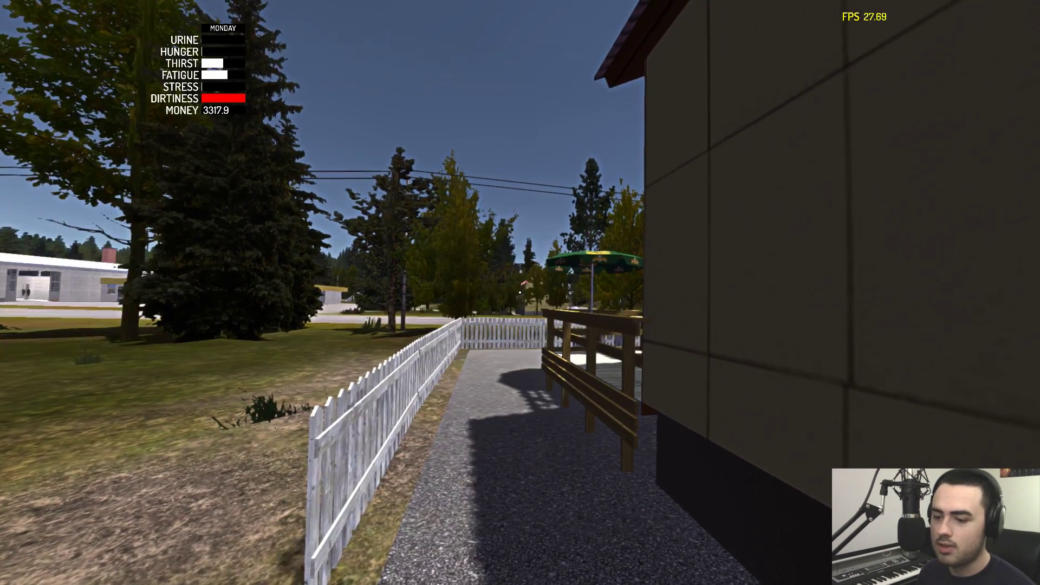
Walk to the cars on the road, grab and lift the yellow KYLAJANI car, and drop it against the blue car
key("w")
key("w")
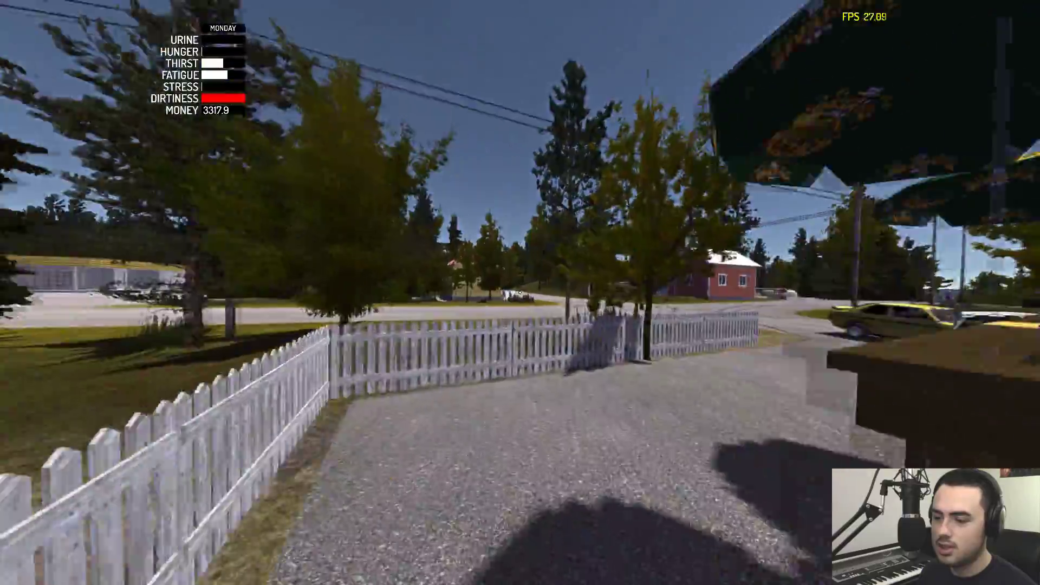
key("w")
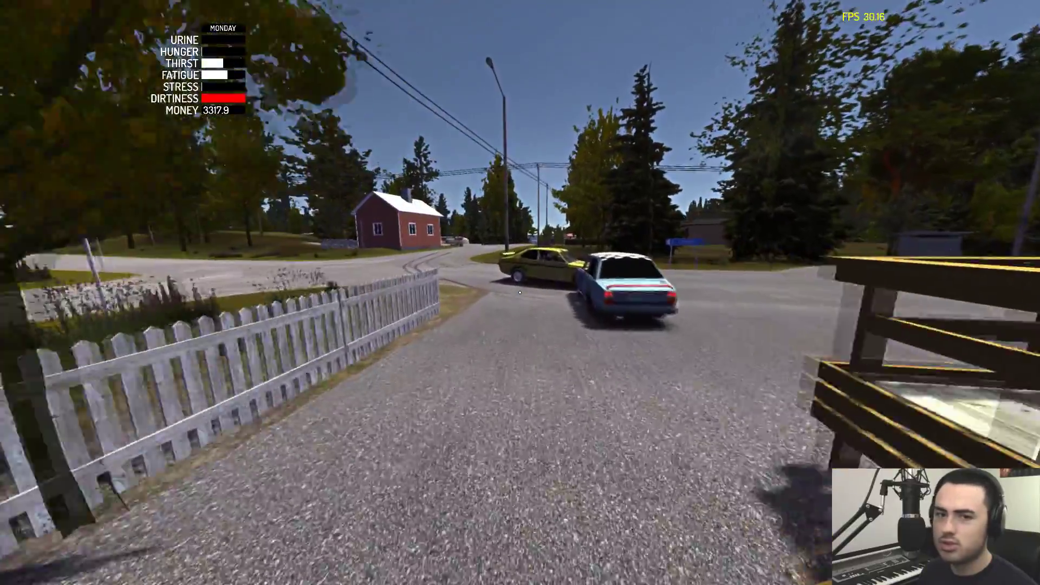
key("w")
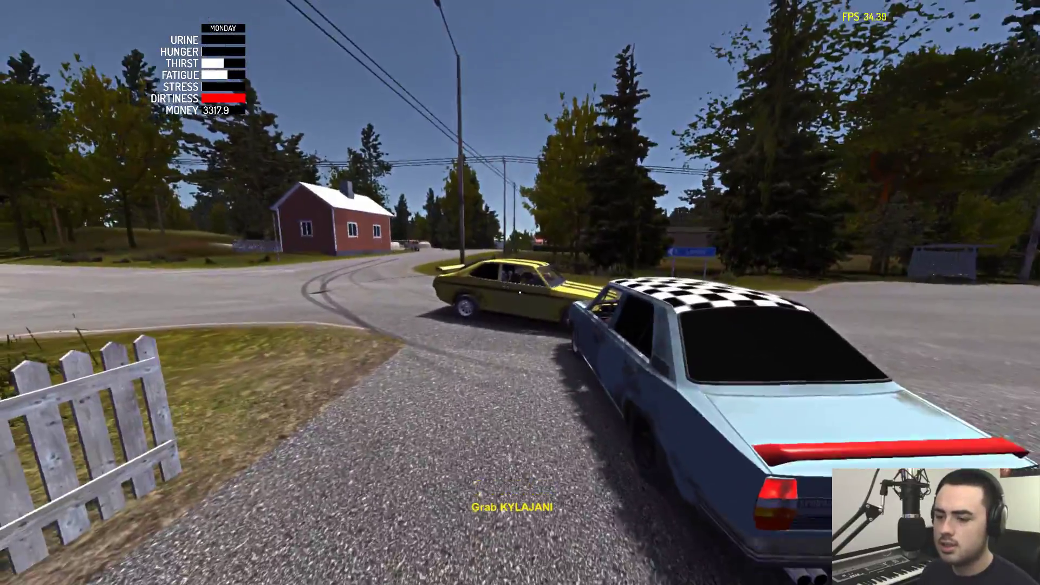
left_click(520, 293)
key("s")
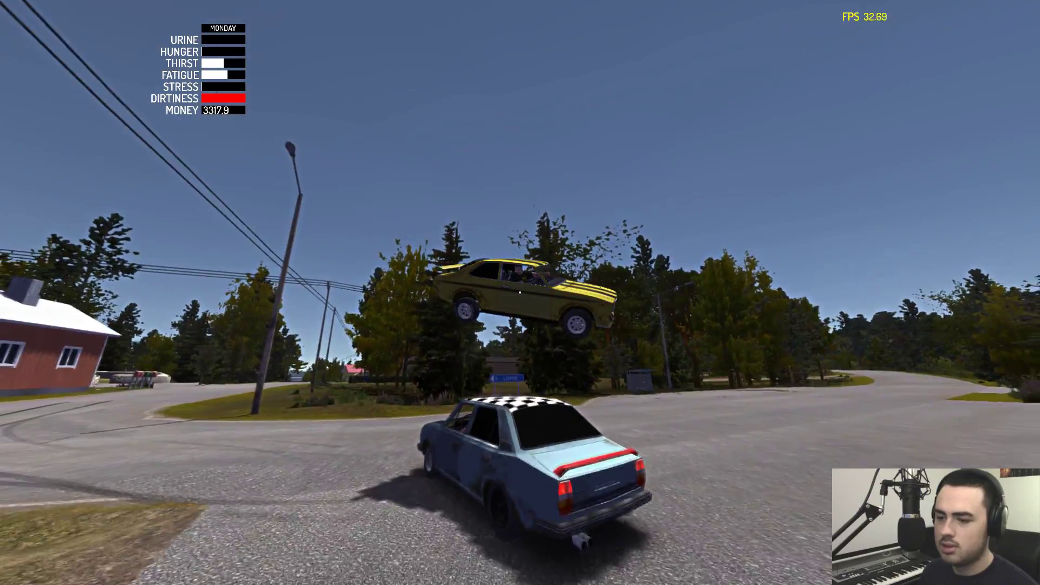
left_click(520, 293)
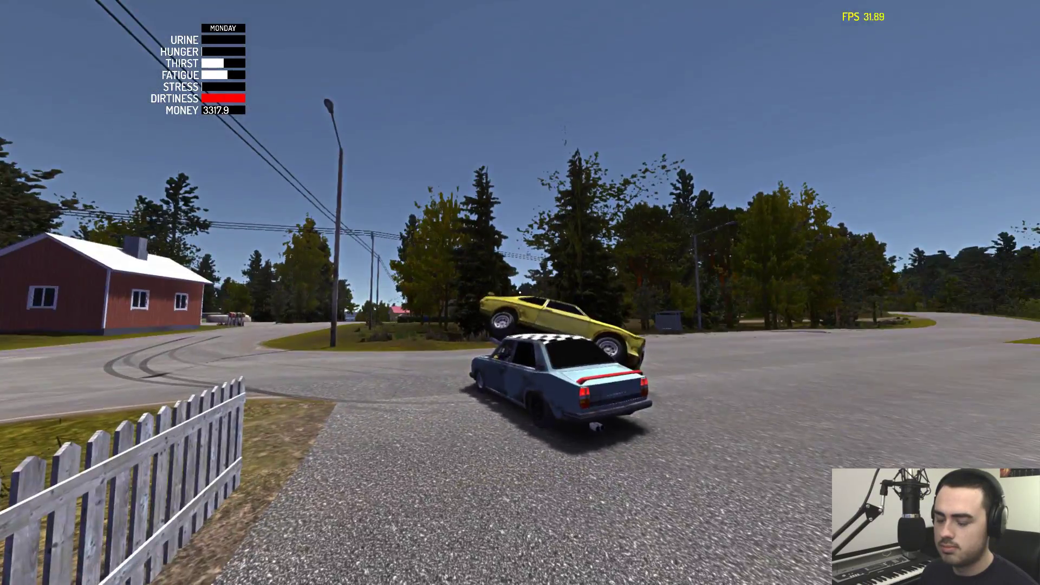
key("w")
key("w")
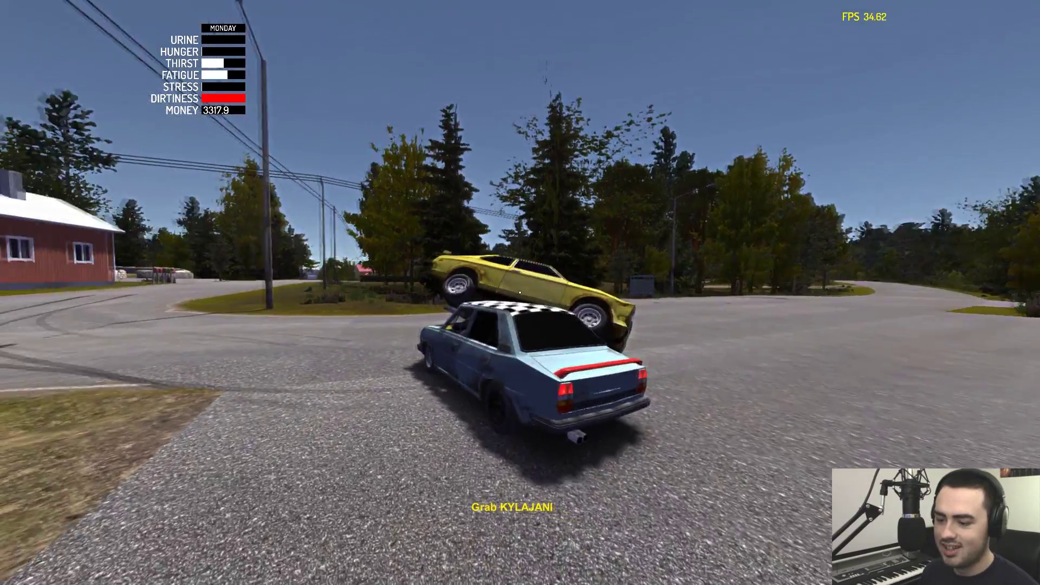
key("w")
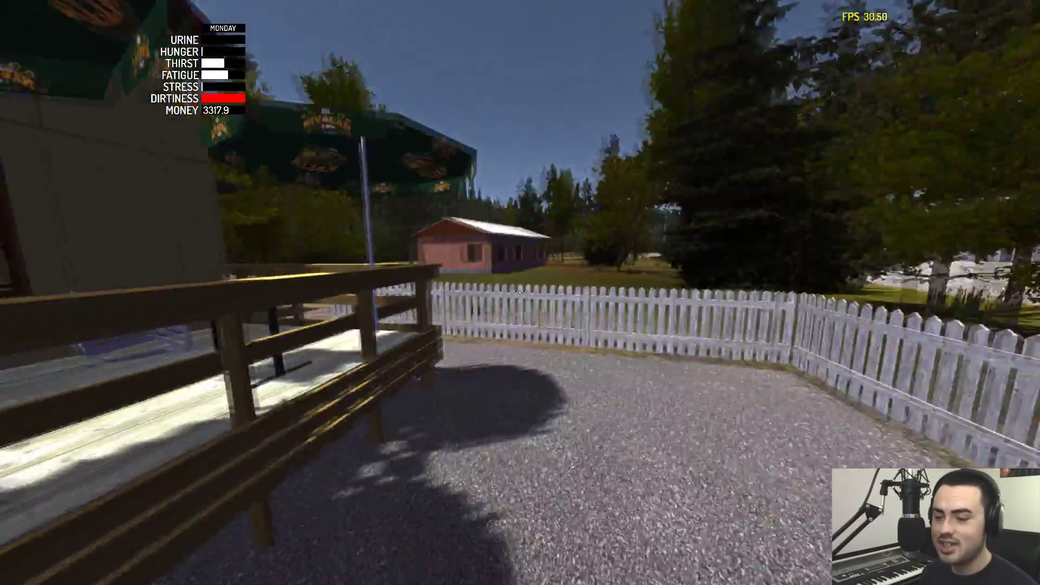
Duplicate the GIFU(750/450psi) truck with MSTuner and resume the game
key("s")
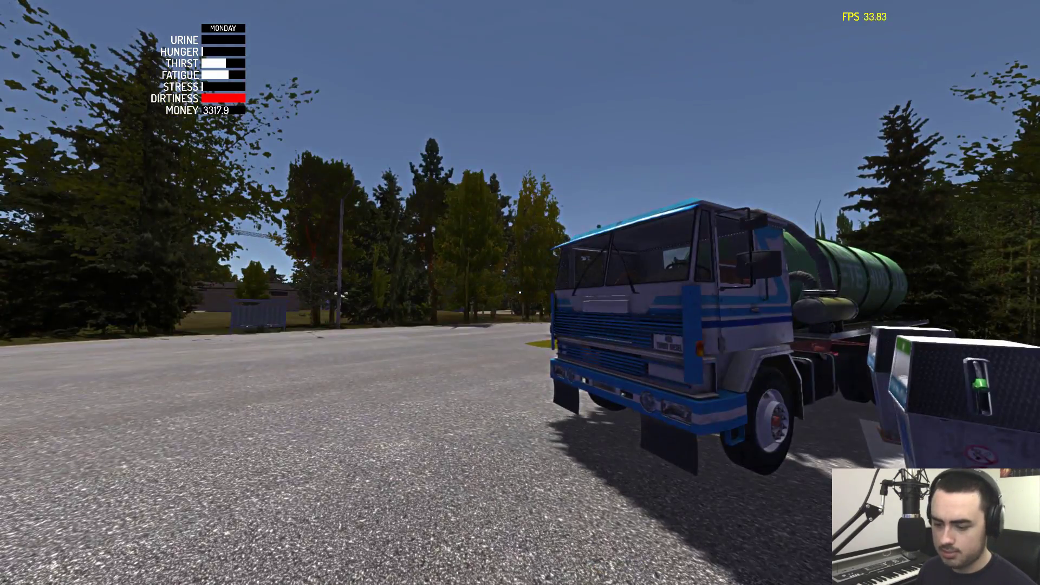
key("Escape")
left_click(141, 224)
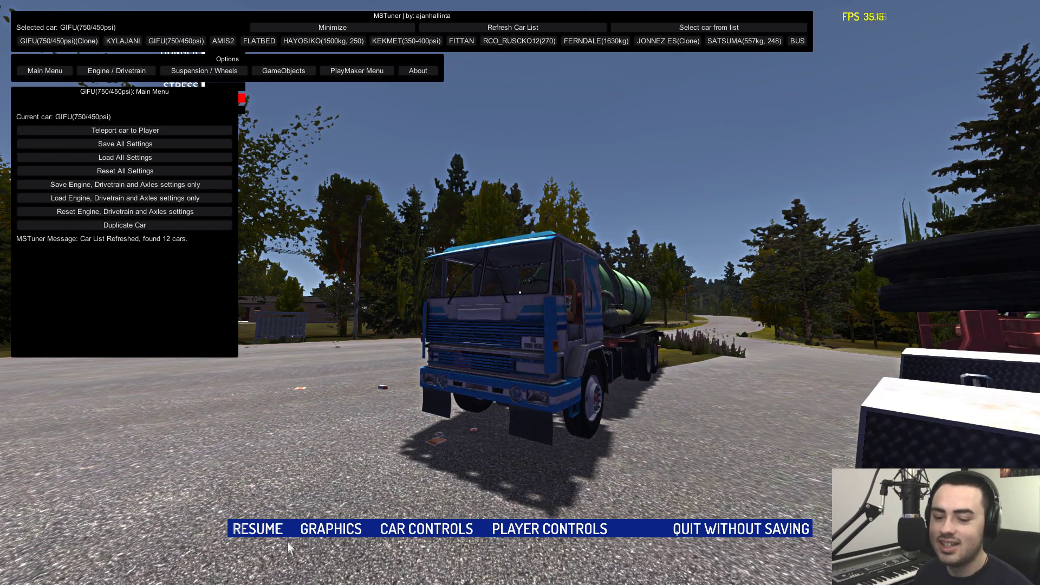
left_click(260, 529)
Back away from the pump and move around to view both GIFU trucks from the front
key("s")
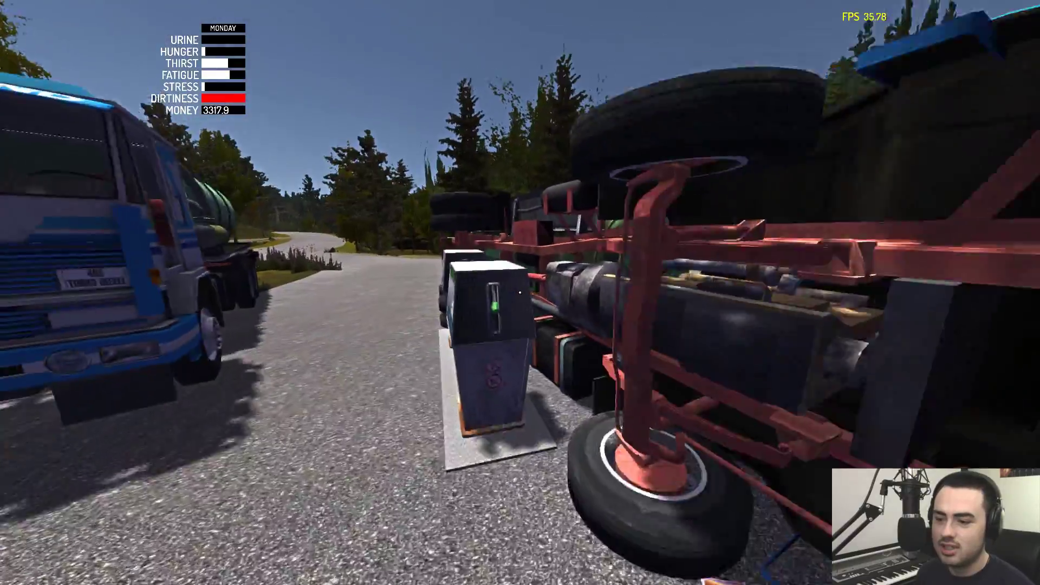
key("s")
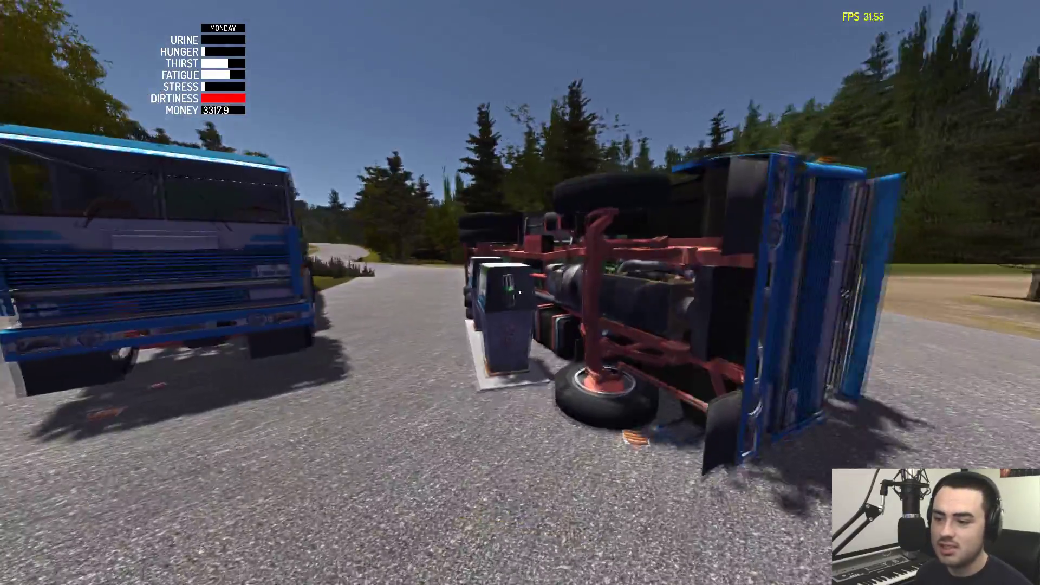
key("w")
key("d")
key("s")
key("d")
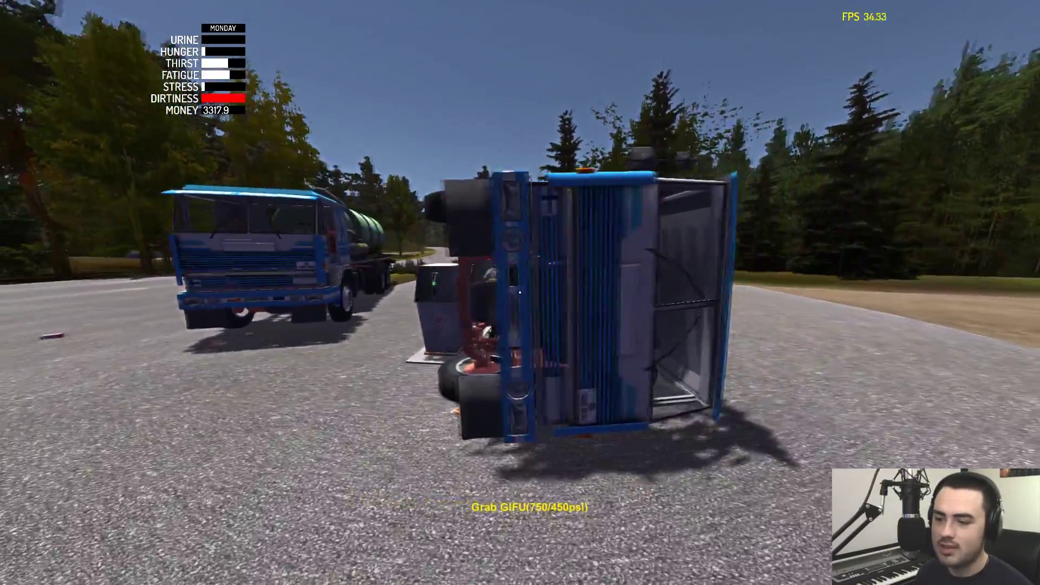
key("s")
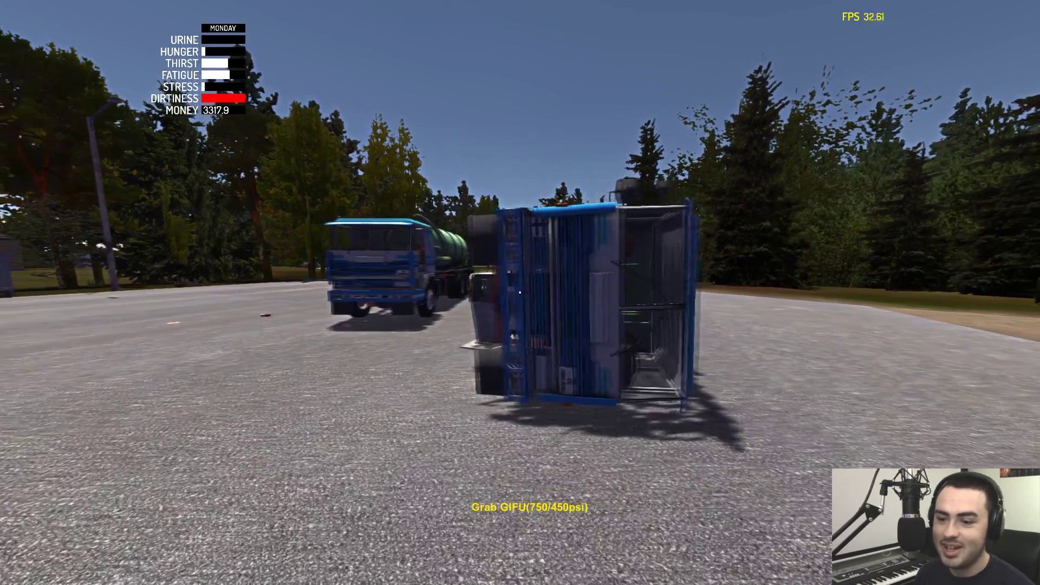